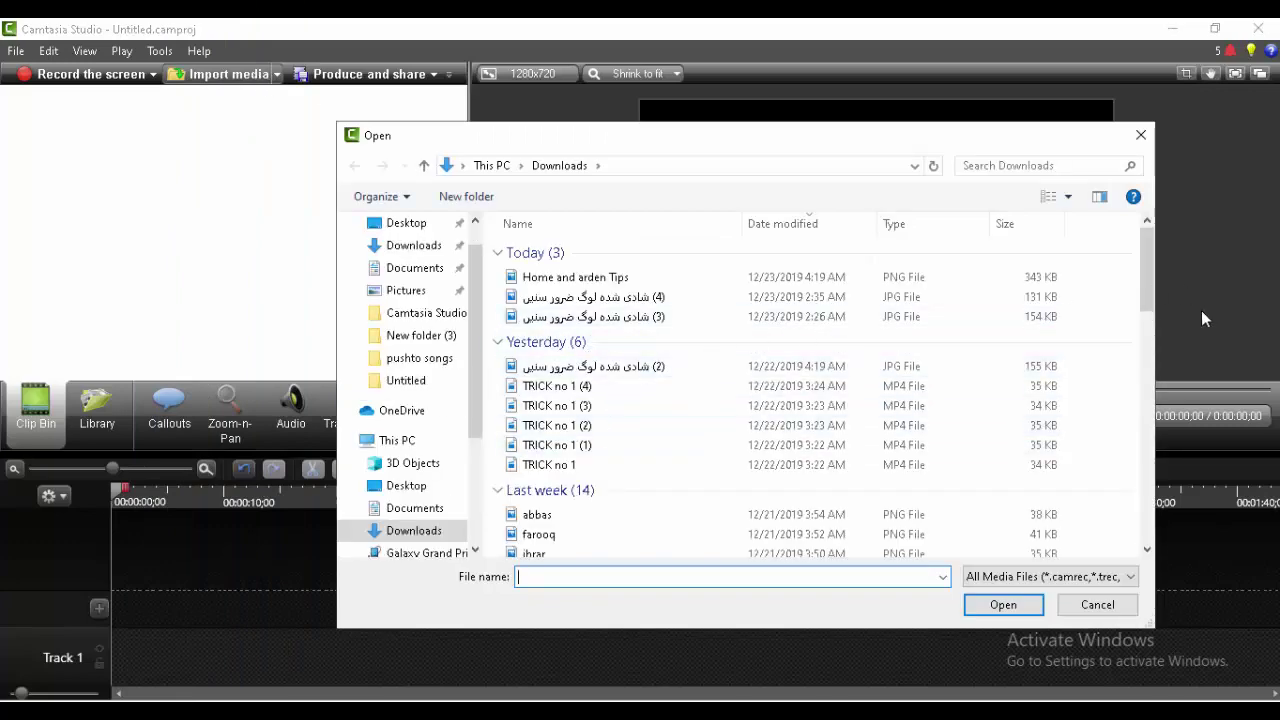
# Import the wedding video MP4 from Downloads and place it at the start of Track 1.
pyautogui.moveTo(1147, 285); pyautogui.dragTo(1145, 347)
pyautogui.doubleClick(747, 350)
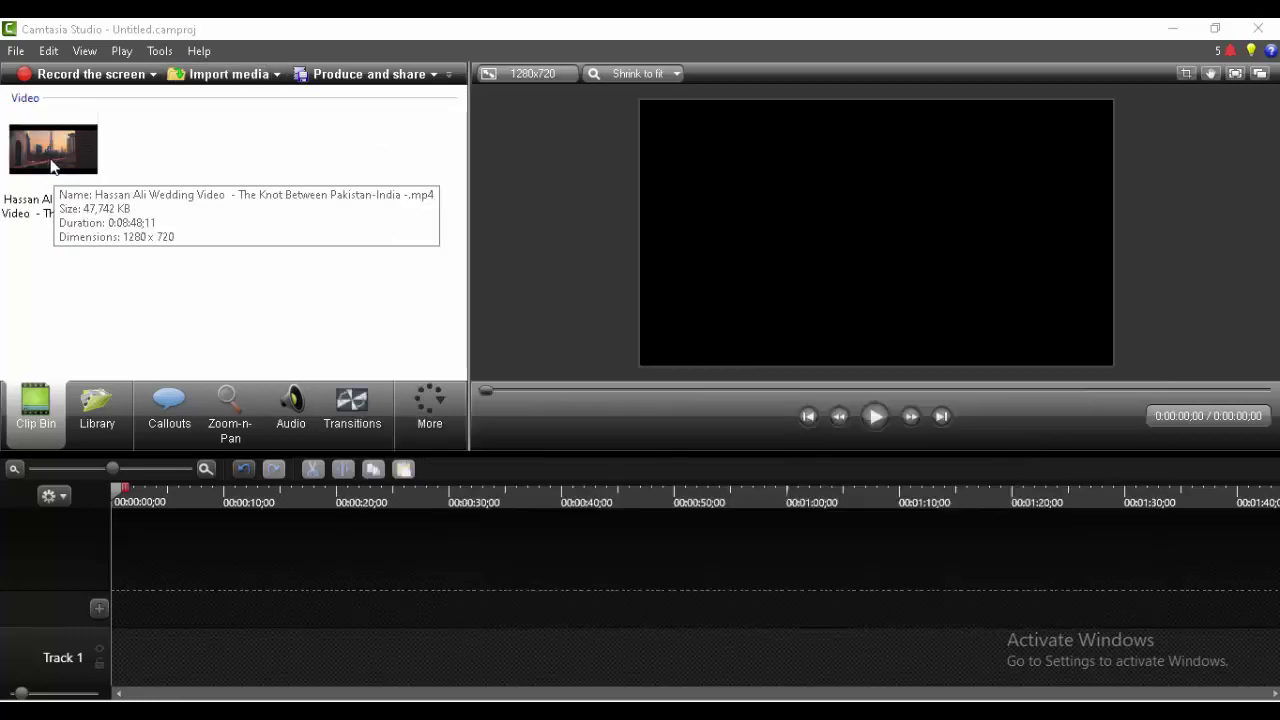
pyautogui.moveTo(53, 166); pyautogui.dragTo(186, 351)
pyautogui.moveTo(178, 631); pyautogui.dragTo(147, 652)
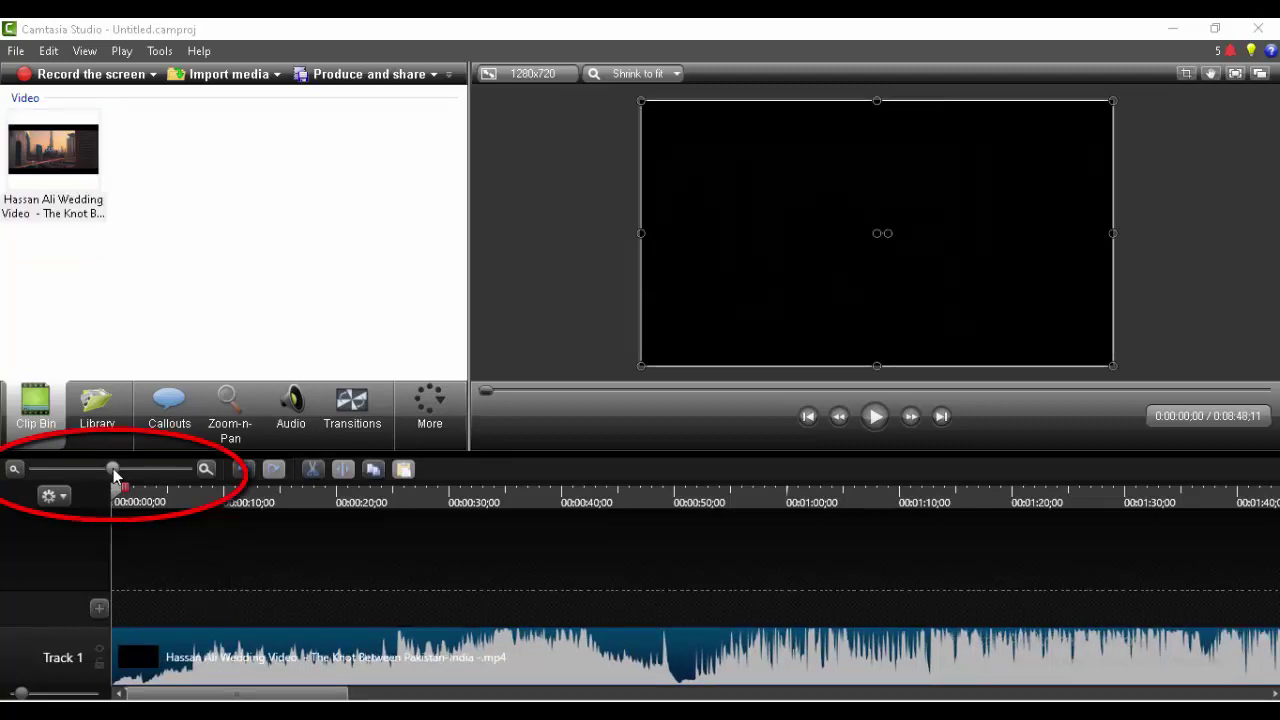
# Play the opening seconds of the wedding clip from the timeline and stop the playback.
pyautogui.moveTo(113, 470); pyautogui.dragTo(67, 466)
pyautogui.click(281, 590)
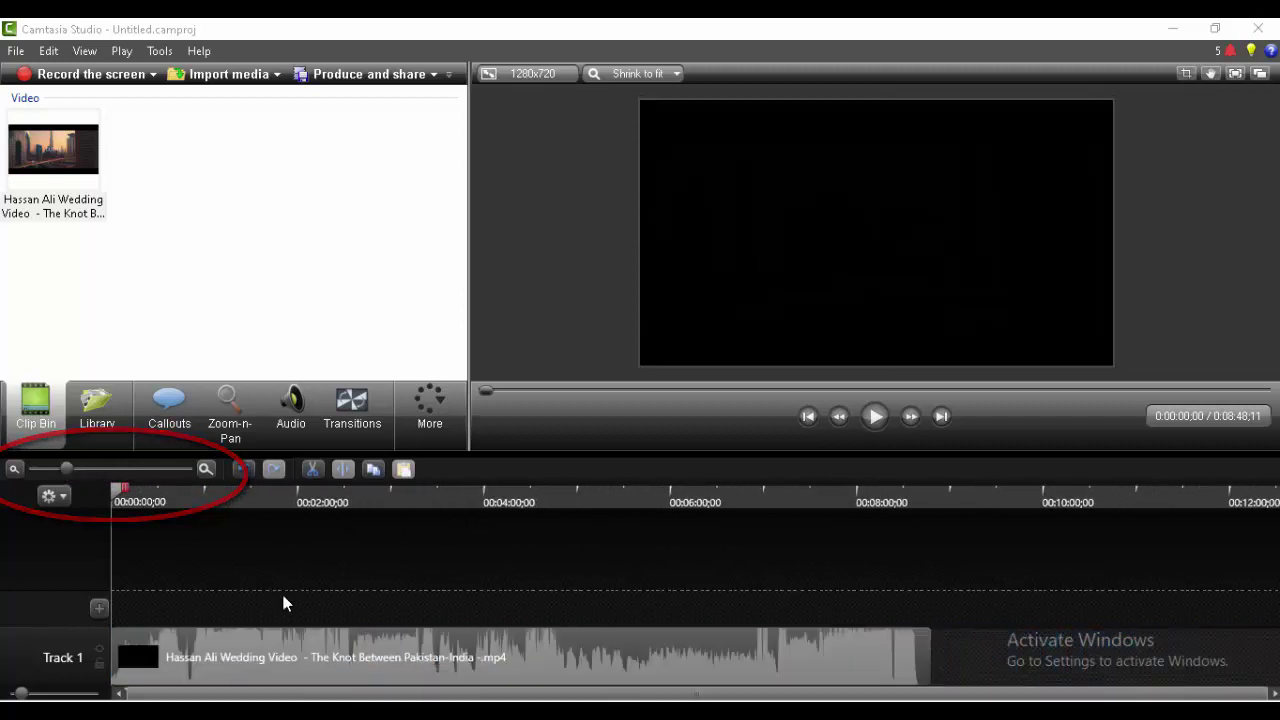
pyautogui.click(340, 644)
pyautogui.click(876, 419)
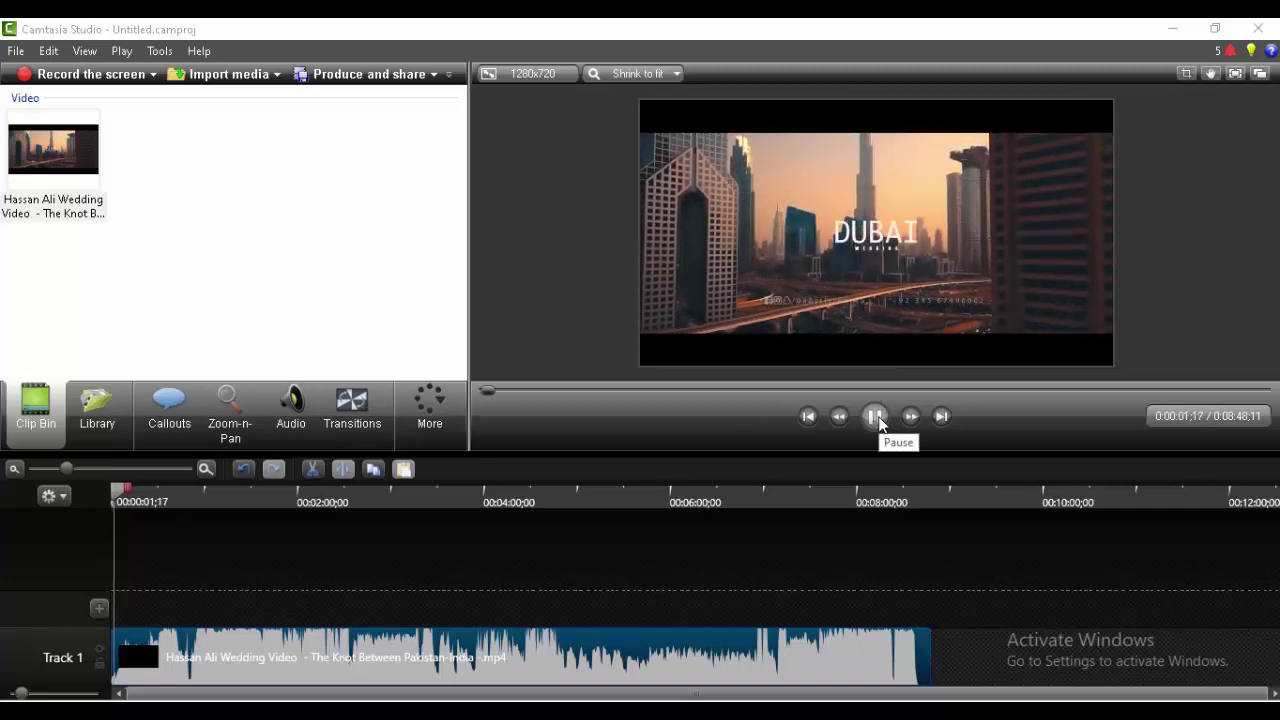
pyautogui.click(876, 418)
pyautogui.click(1238, 582)
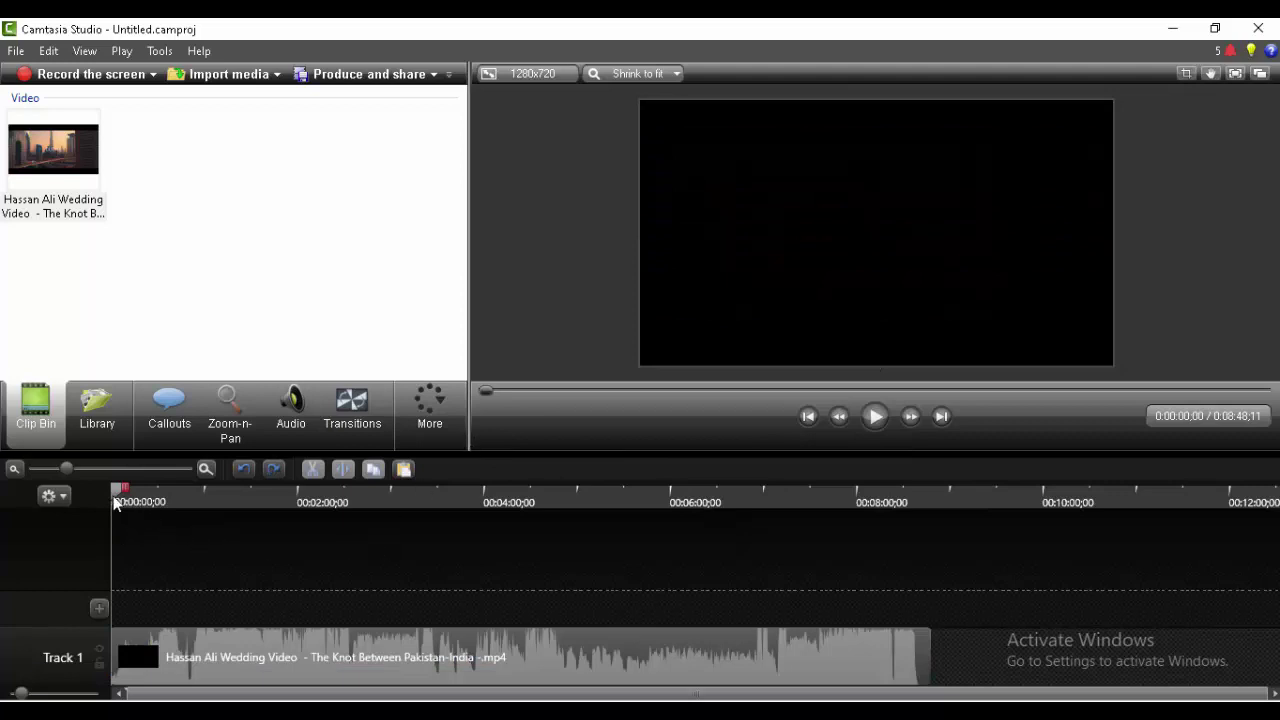
# Split the wedding clip on Track 1 at 0:01:40;27.
pyautogui.moveTo(115, 503); pyautogui.dragTo(271, 505)
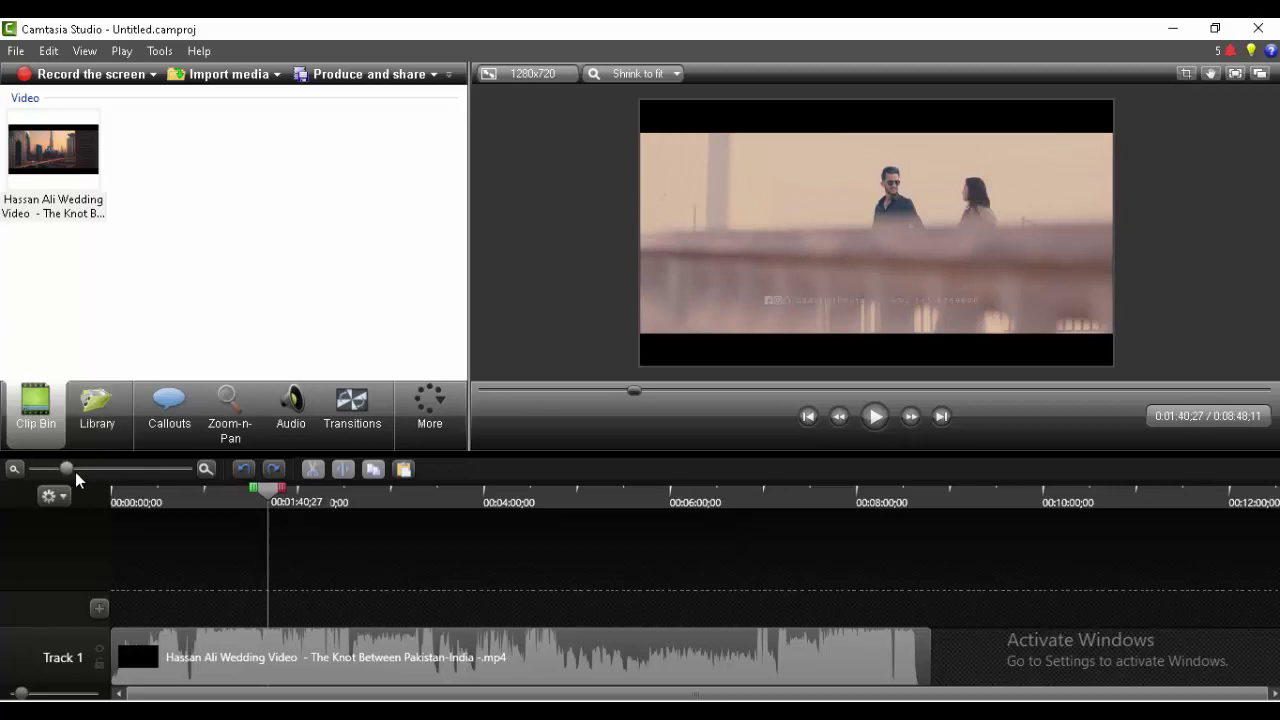
pyautogui.moveTo(75, 472); pyautogui.dragTo(80, 470)
pyautogui.click(391, 640)
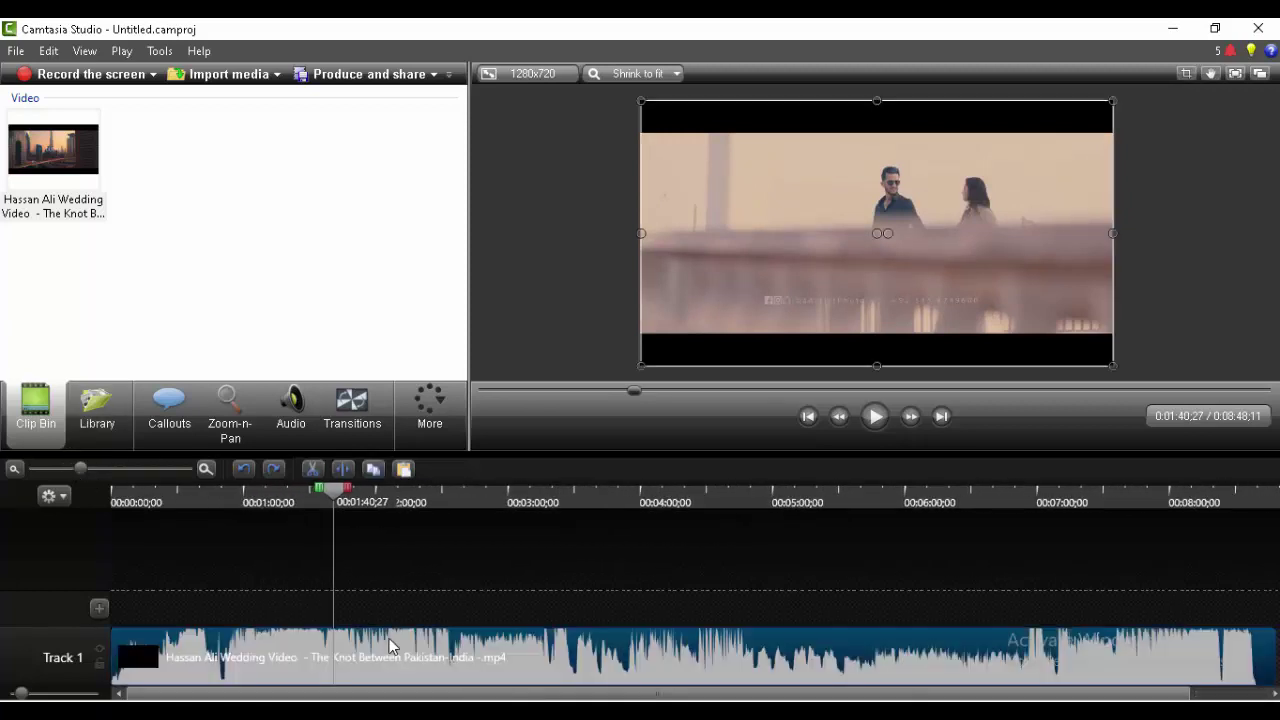
pyautogui.click(343, 469)
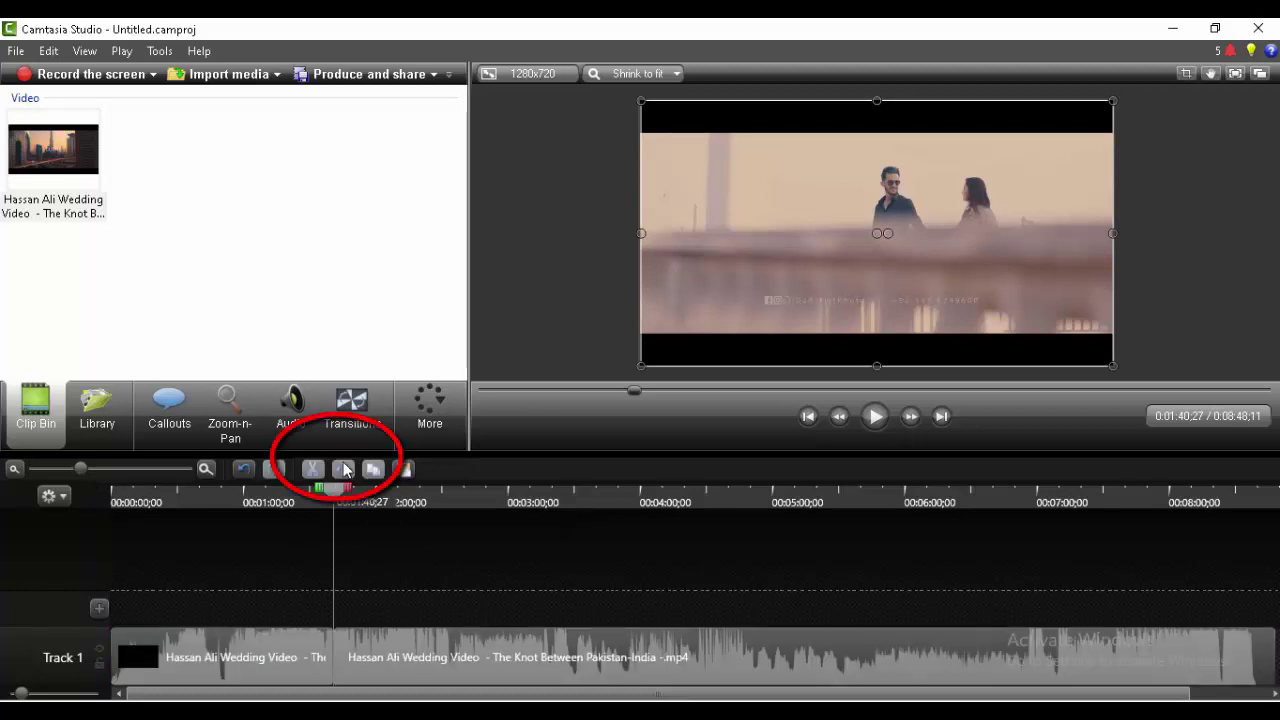
# Select the second piece of the clip and split it at 0:01:51;16.
pyautogui.click(409, 649)
pyautogui.click(290, 653)
pyautogui.click(391, 660)
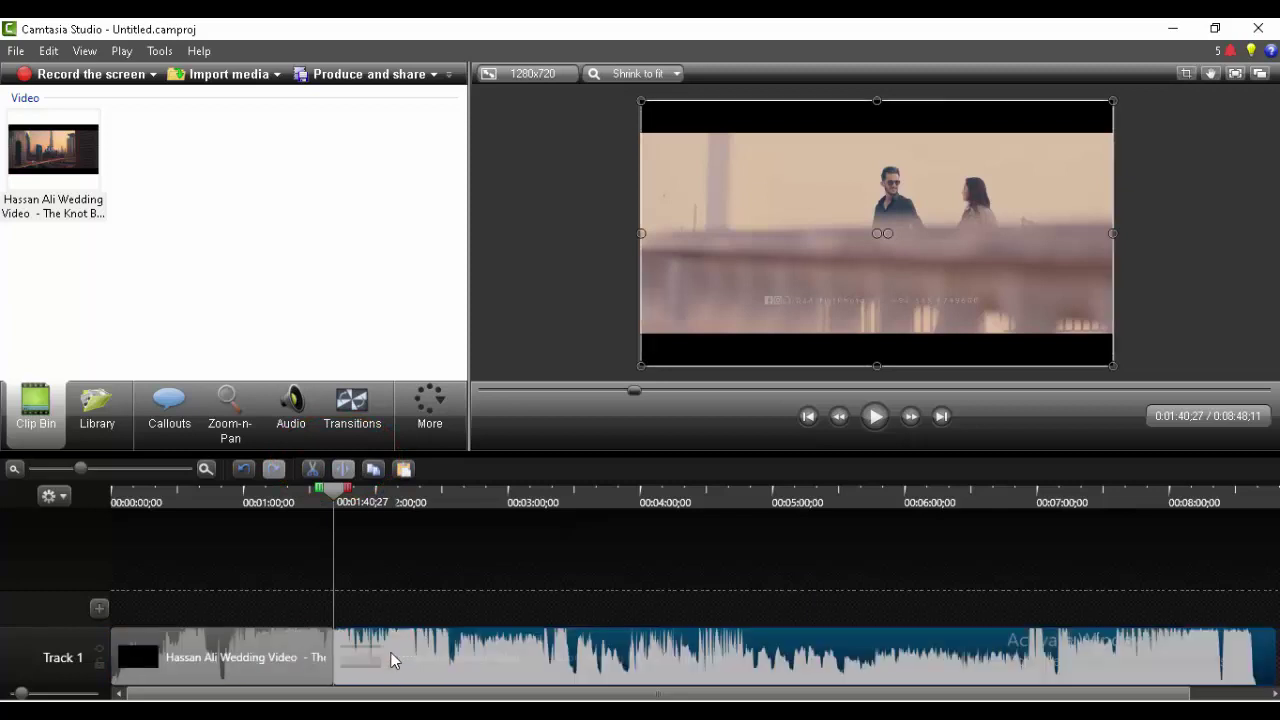
pyautogui.moveTo(340, 497); pyautogui.dragTo(362, 499)
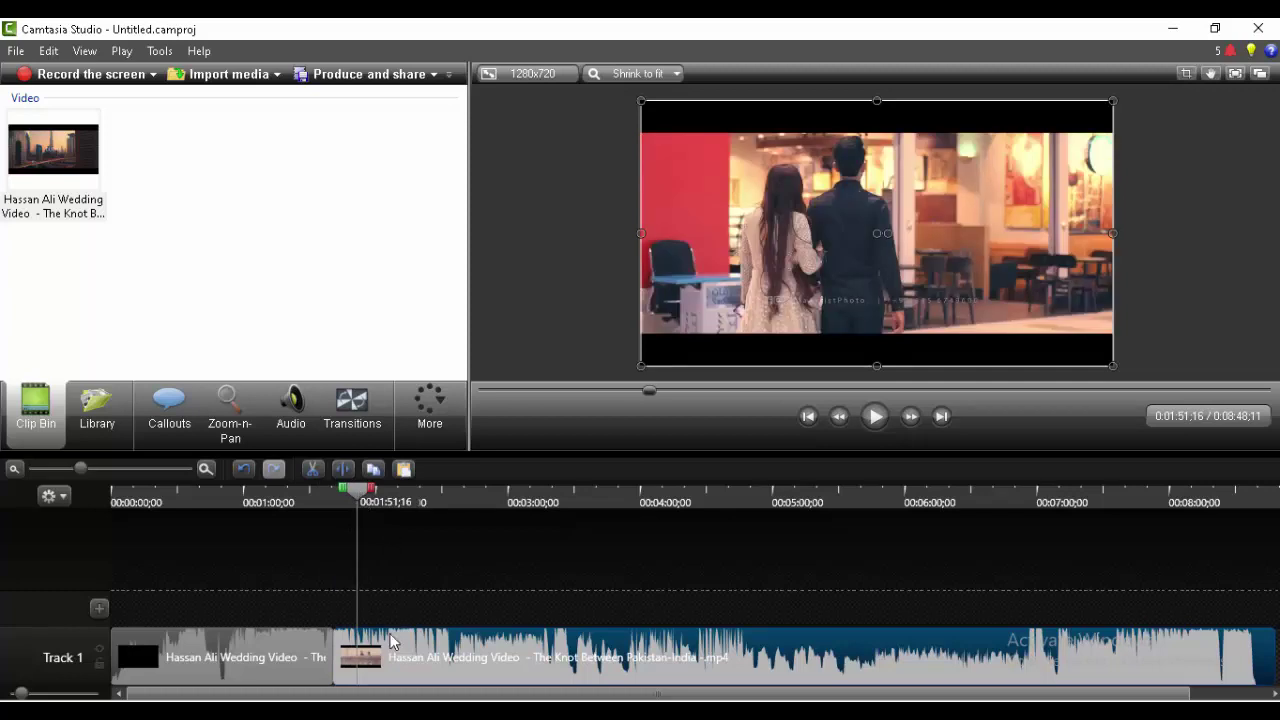
pyautogui.click(343, 469)
# Shift the long last piece and the short middle piece later on Track 1, leaving gaps between all three pieces.
pyautogui.click(466, 657)
pyautogui.press('Delete')
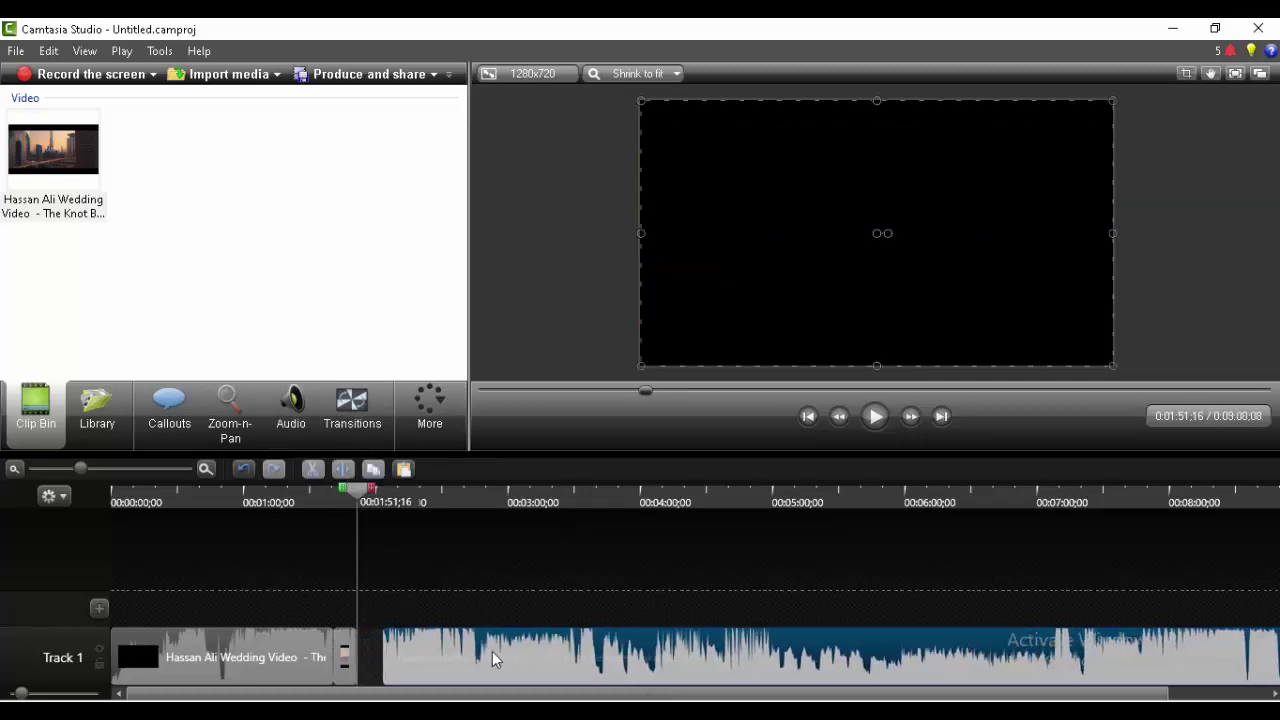
pyautogui.click(347, 647)
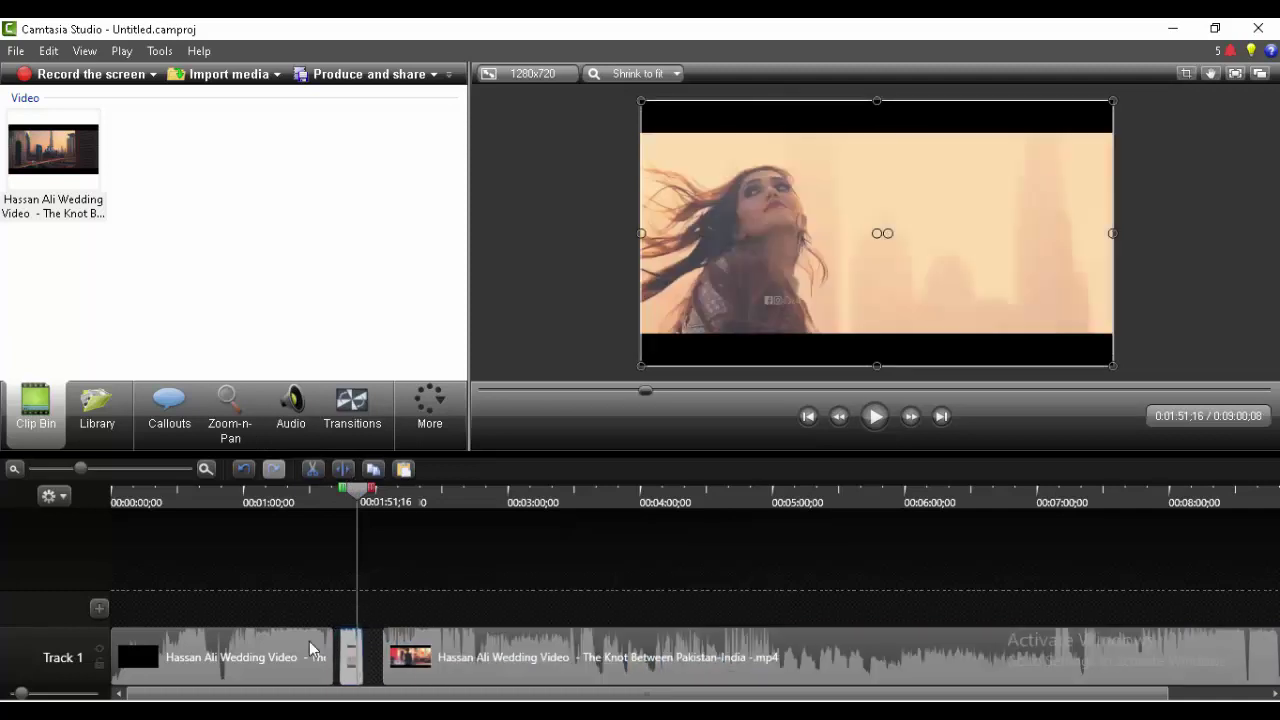
# Try moving the first piece of the clip up to a new track above Track 1.
pyautogui.click(300, 648)
pyautogui.moveTo(290, 644); pyautogui.dragTo(280, 578)
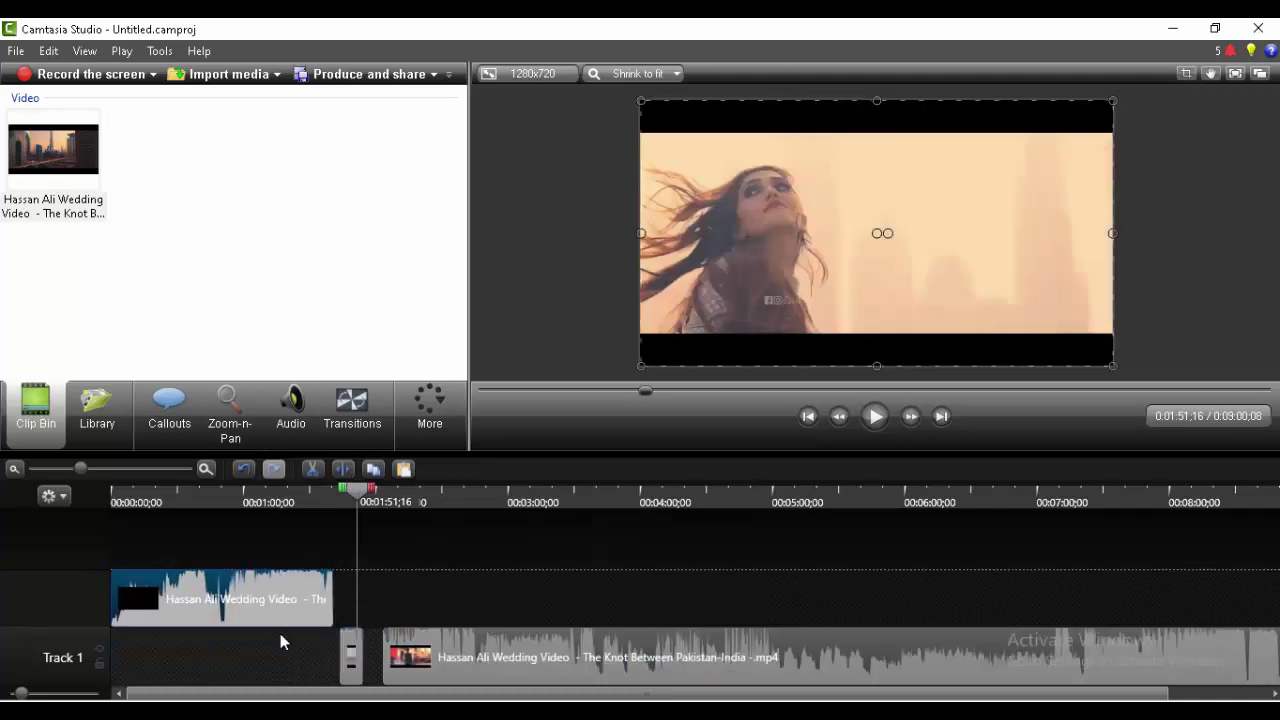
pyautogui.hotkey('ctrl', 'z')
# Cut out the short middle piece and close the gap by moving the last piece against the first.
pyautogui.moveTo(459, 653)
pyautogui.mouseDown()
pyautogui.moveTo(459, 605)
pyautogui.moveTo(482, 657)
pyautogui.mouseUp()
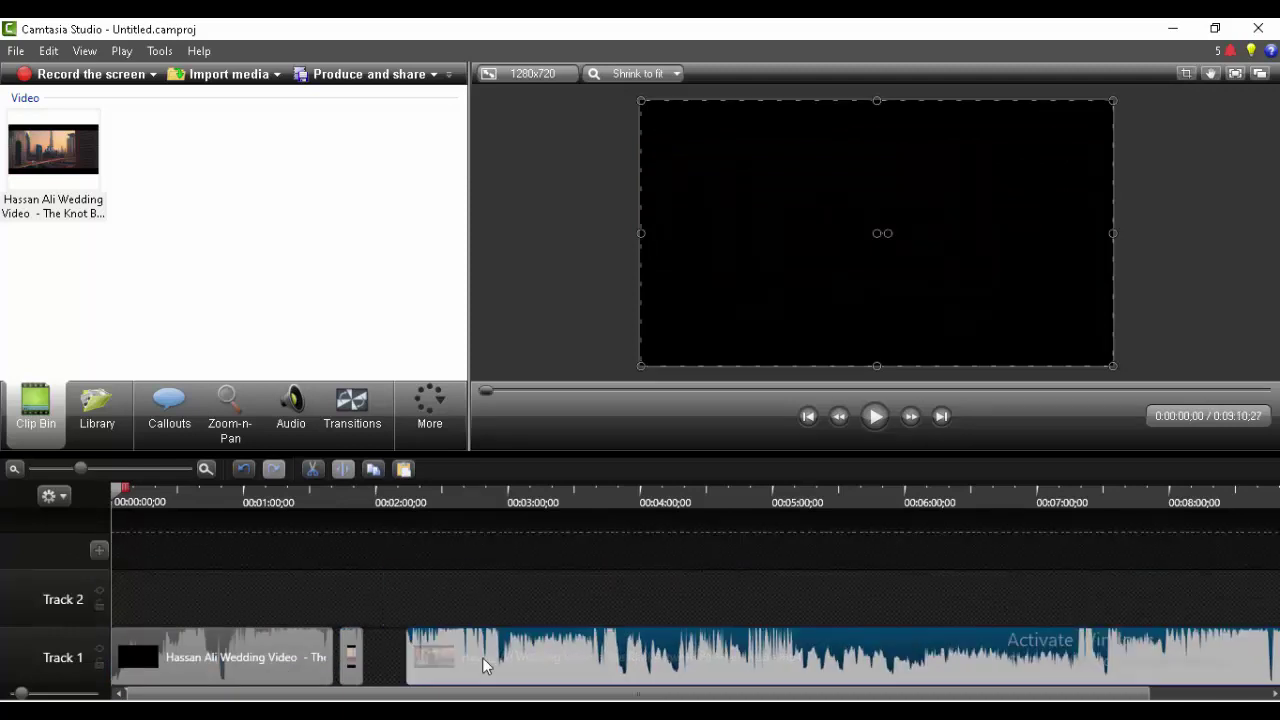
pyautogui.click(353, 650)
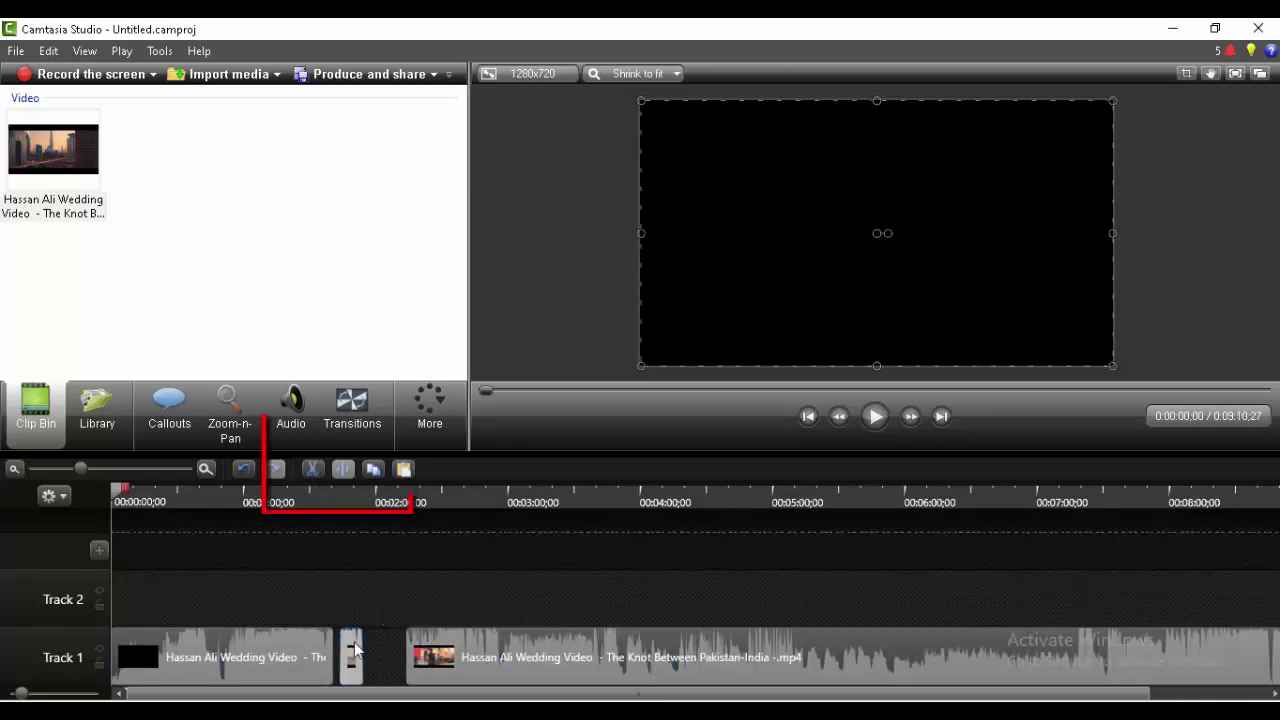
pyautogui.click(317, 469)
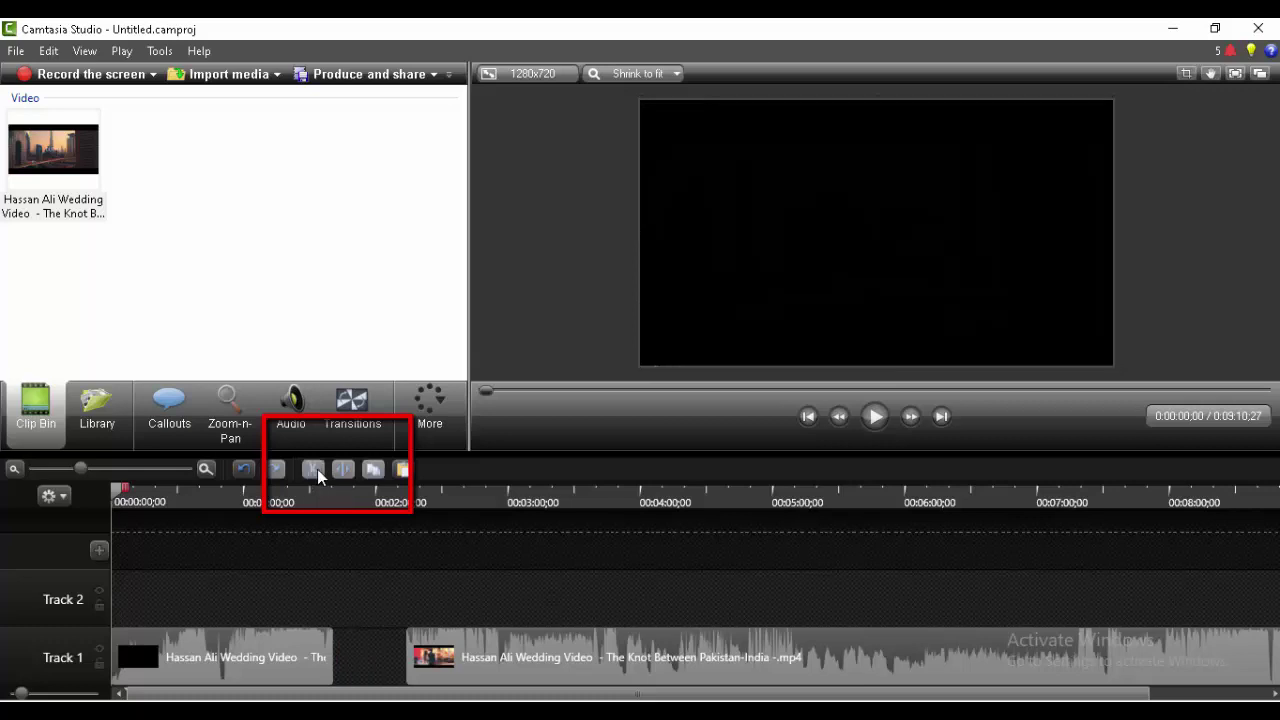
pyautogui.moveTo(526, 637); pyautogui.dragTo(346, 661)
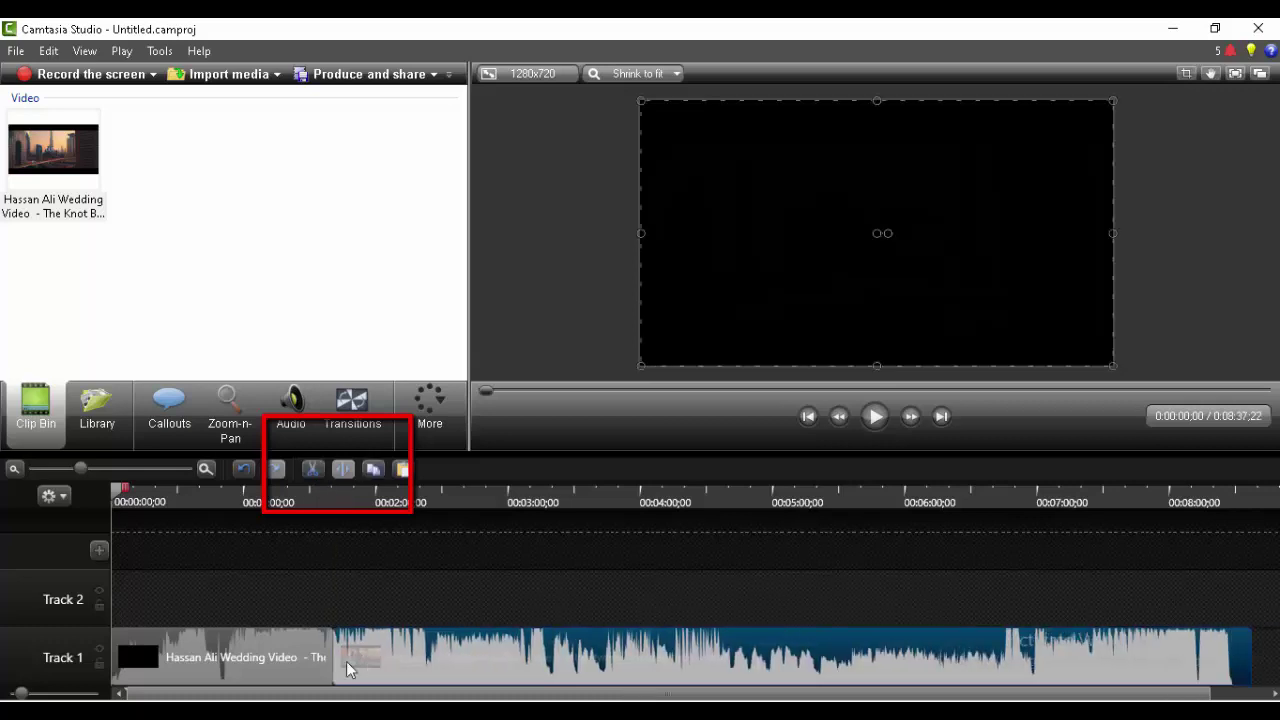
# Play the video across the join between the two pieces and scrub on to 0:01:59;26.
pyautogui.moveTo(121, 503)
pyautogui.mouseDown()
pyautogui.moveTo(286, 515)
pyautogui.moveTo(316, 504)
pyautogui.mouseUp()
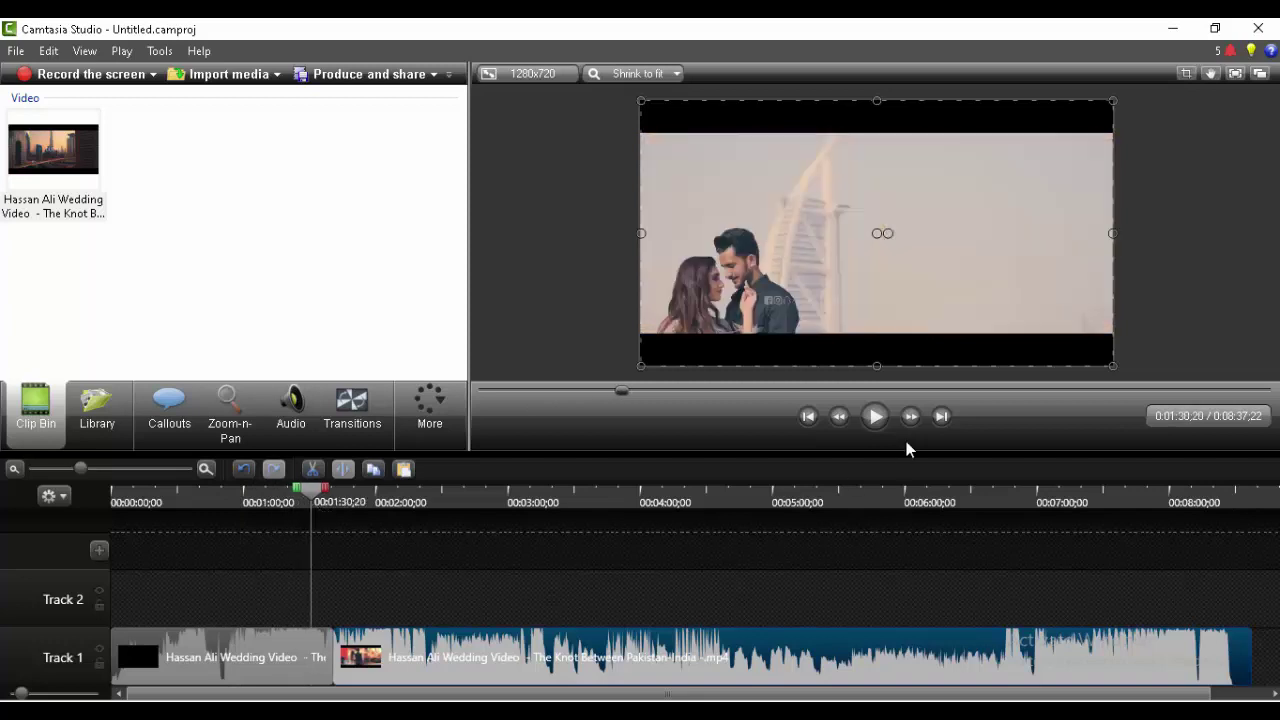
pyautogui.moveTo(313, 497); pyautogui.dragTo(322, 500)
pyautogui.click(875, 418)
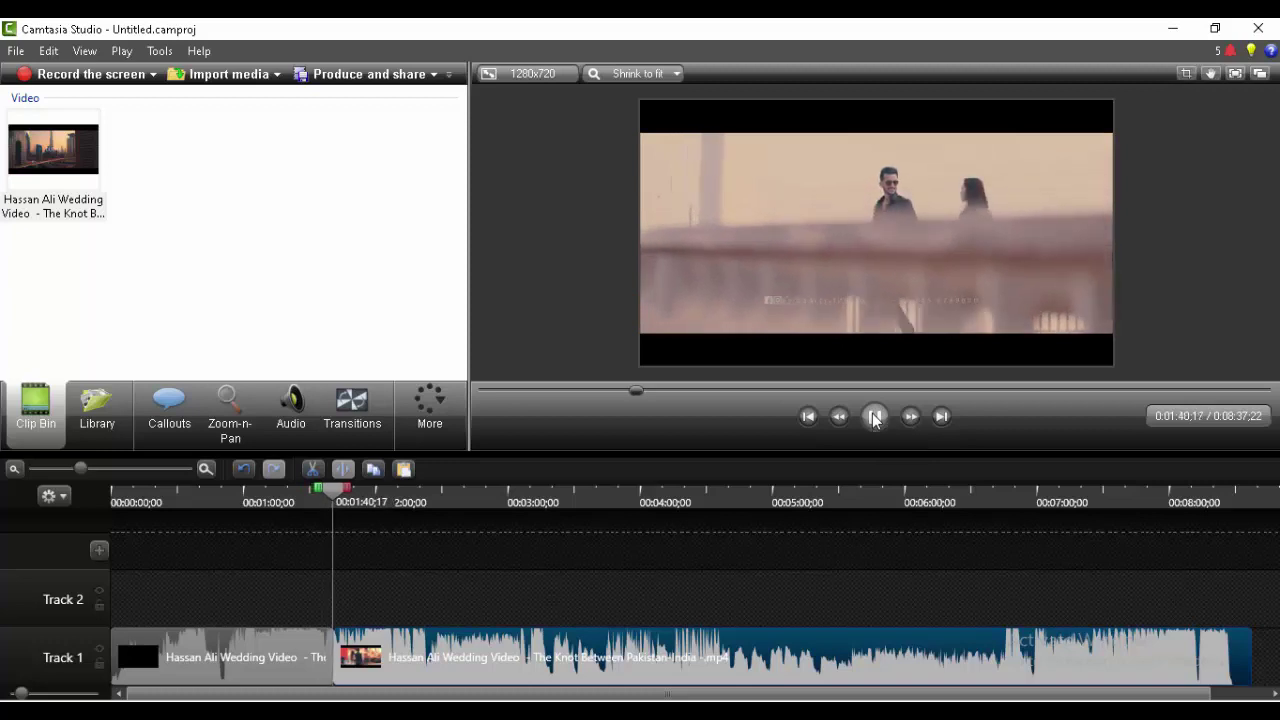
pyautogui.click(873, 418)
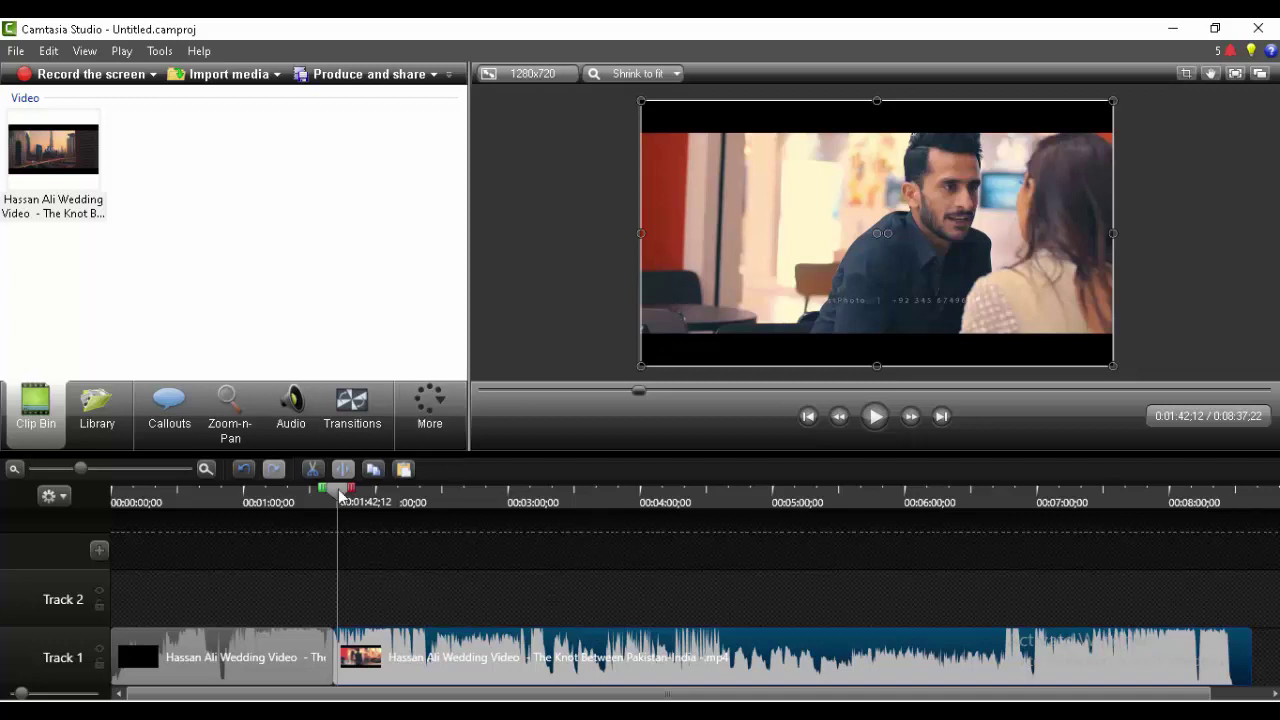
pyautogui.moveTo(338, 489); pyautogui.dragTo(377, 507)
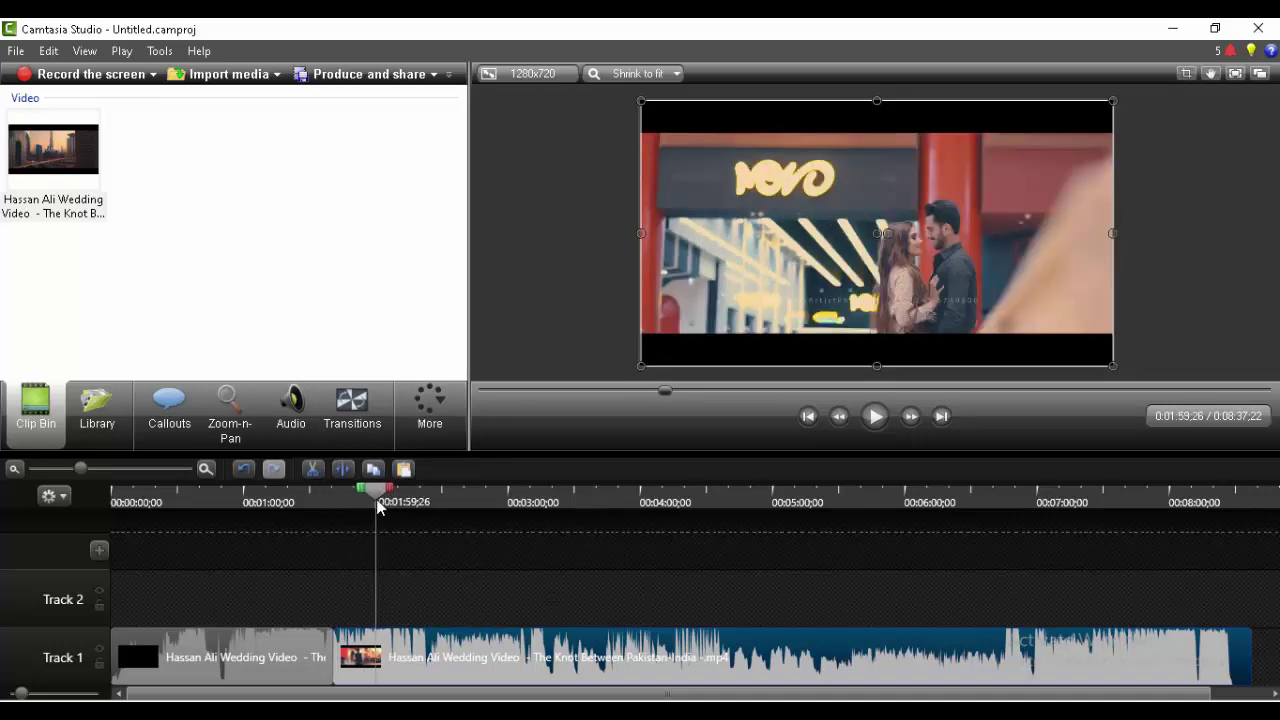
pyautogui.click(321, 601)
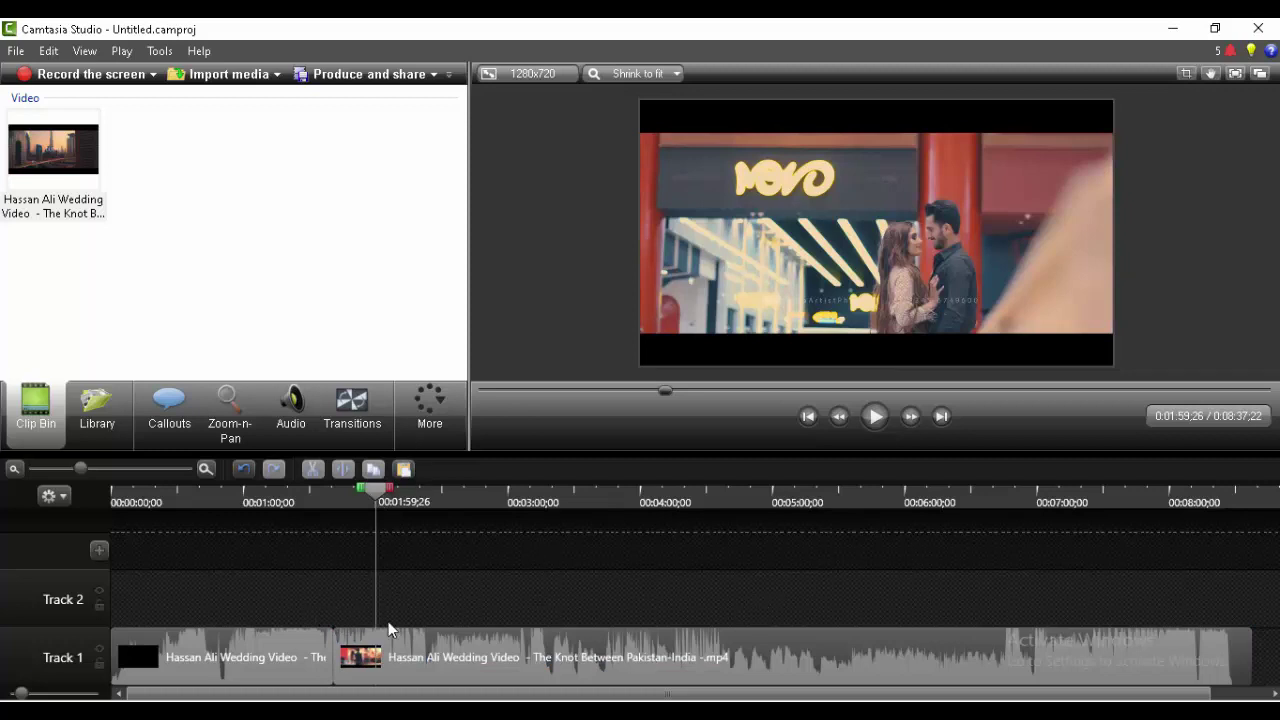
pyautogui.click(392, 666)
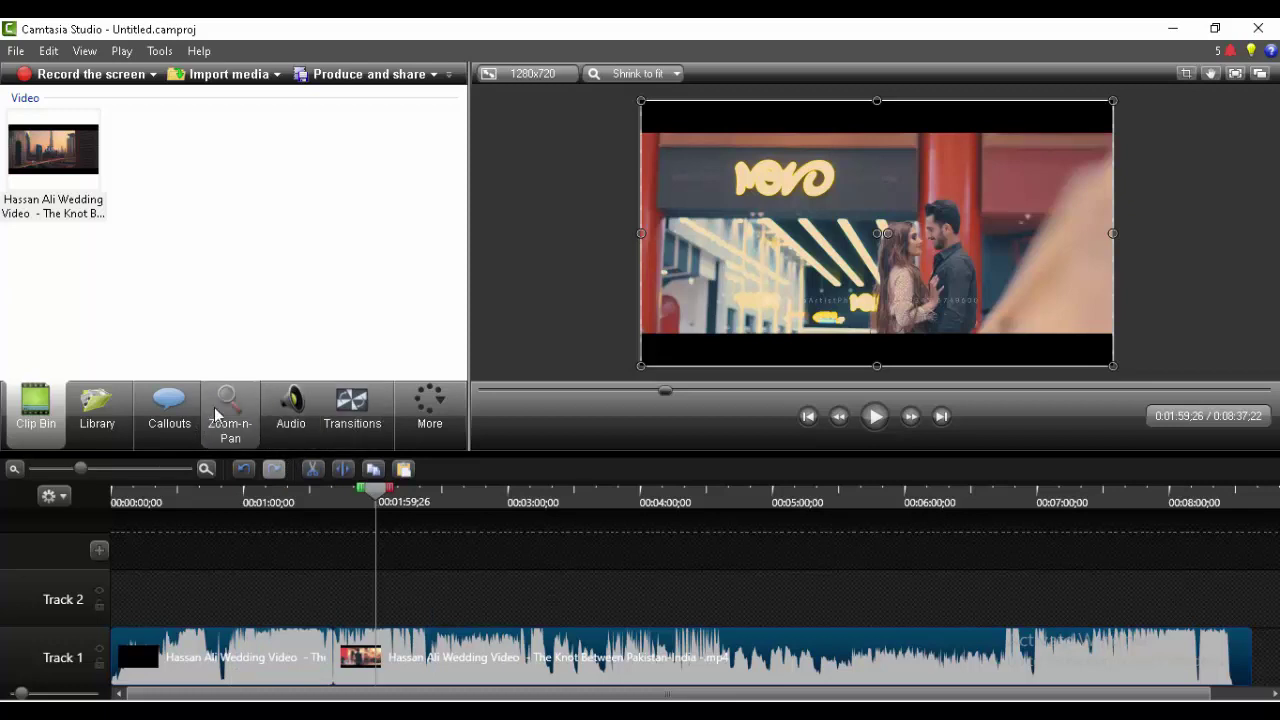
pyautogui.click(288, 415)
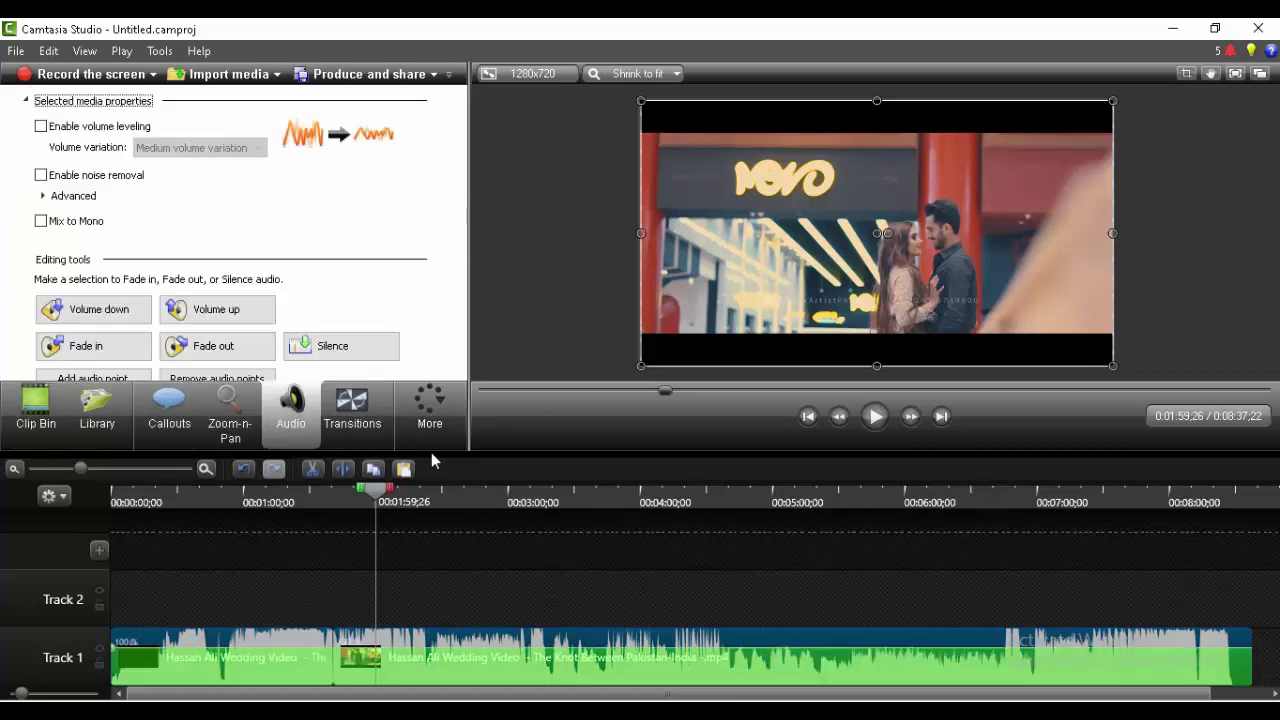
pyautogui.click(352, 408)
pyautogui.click(426, 420)
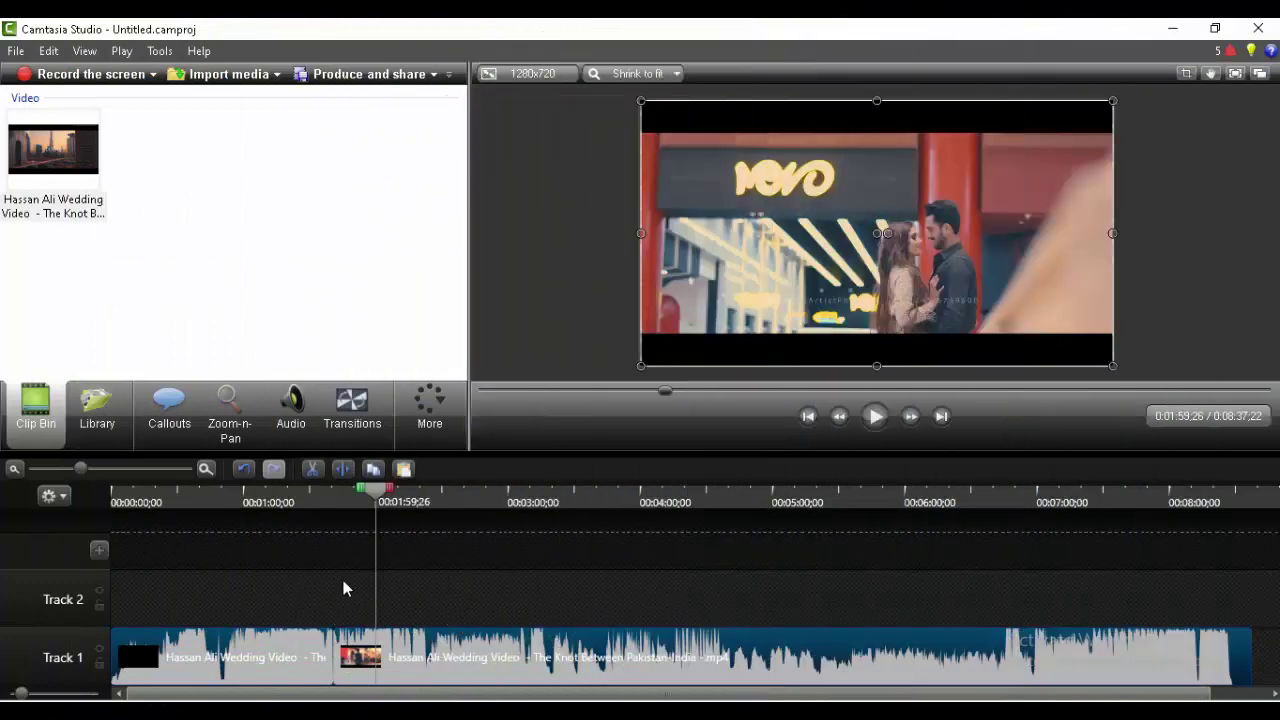
# Select both pieces on Track 1 and separate their video and audio.
pyautogui.click(338, 593)
pyautogui.click(485, 640)
pyautogui.keyDown('ctrl'); pyautogui.click(277, 652); pyautogui.keyUp('ctrl')
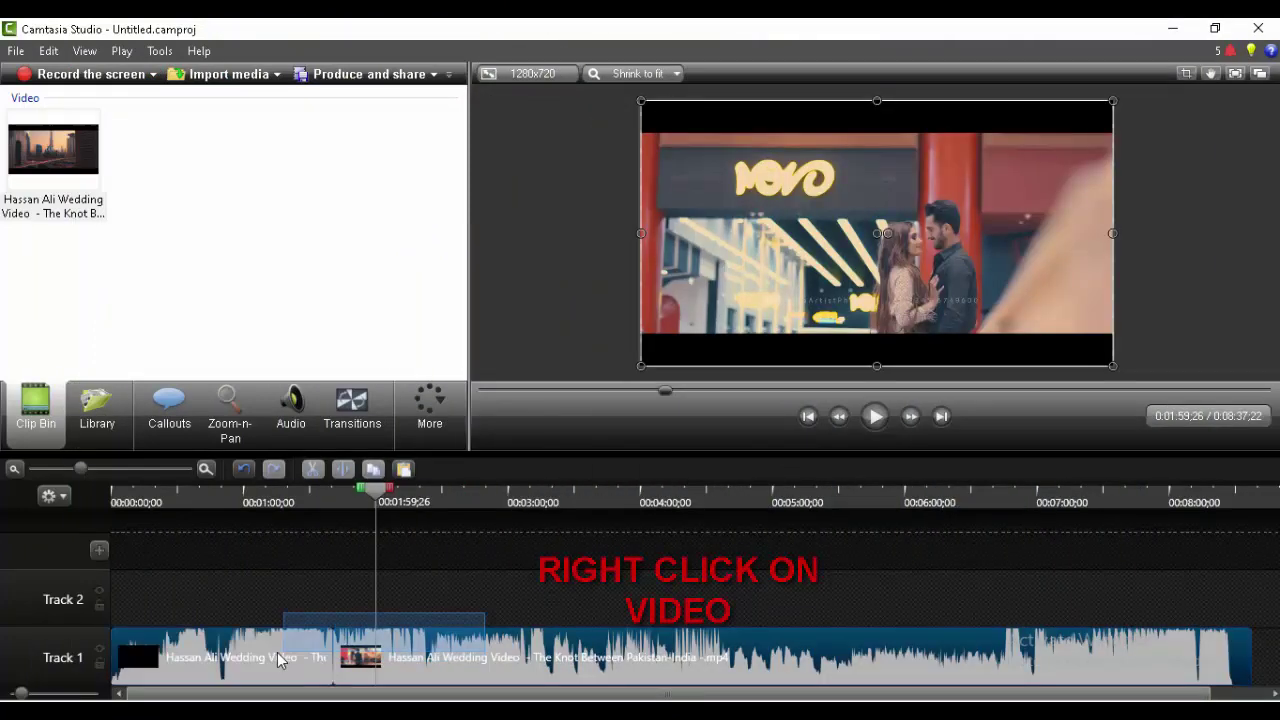
pyautogui.rightClick(267, 655)
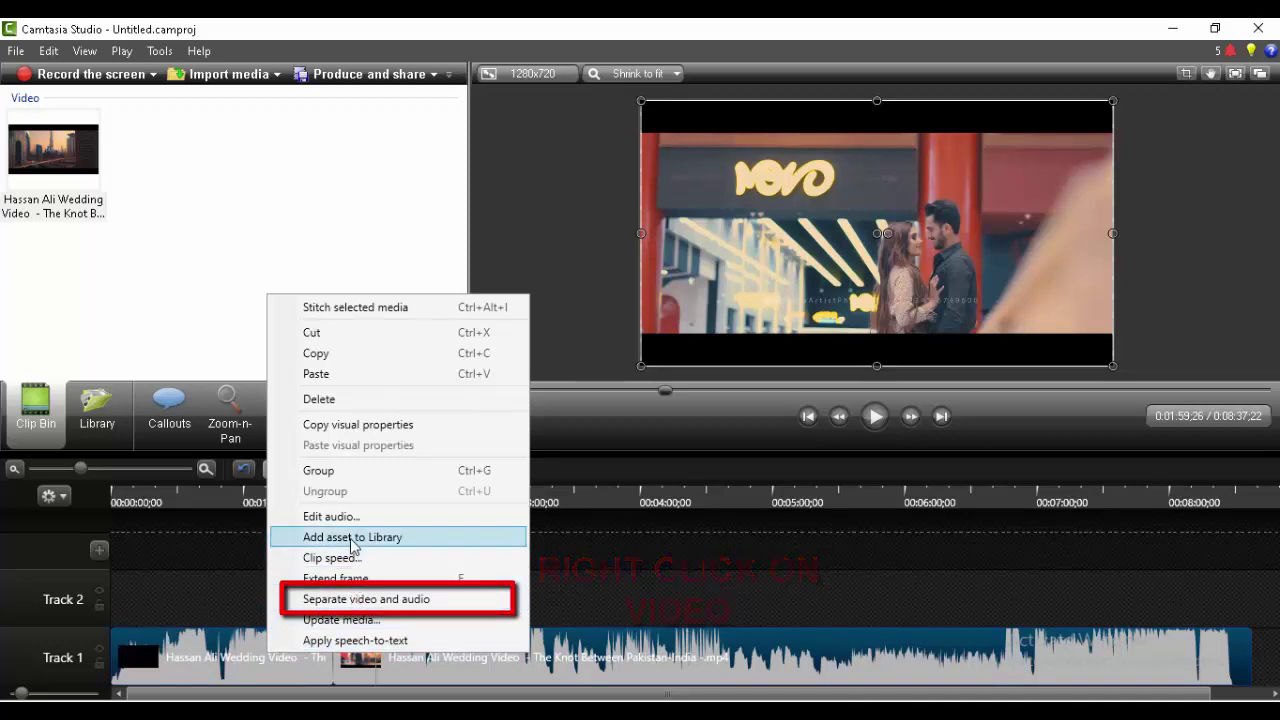
pyautogui.click(350, 599)
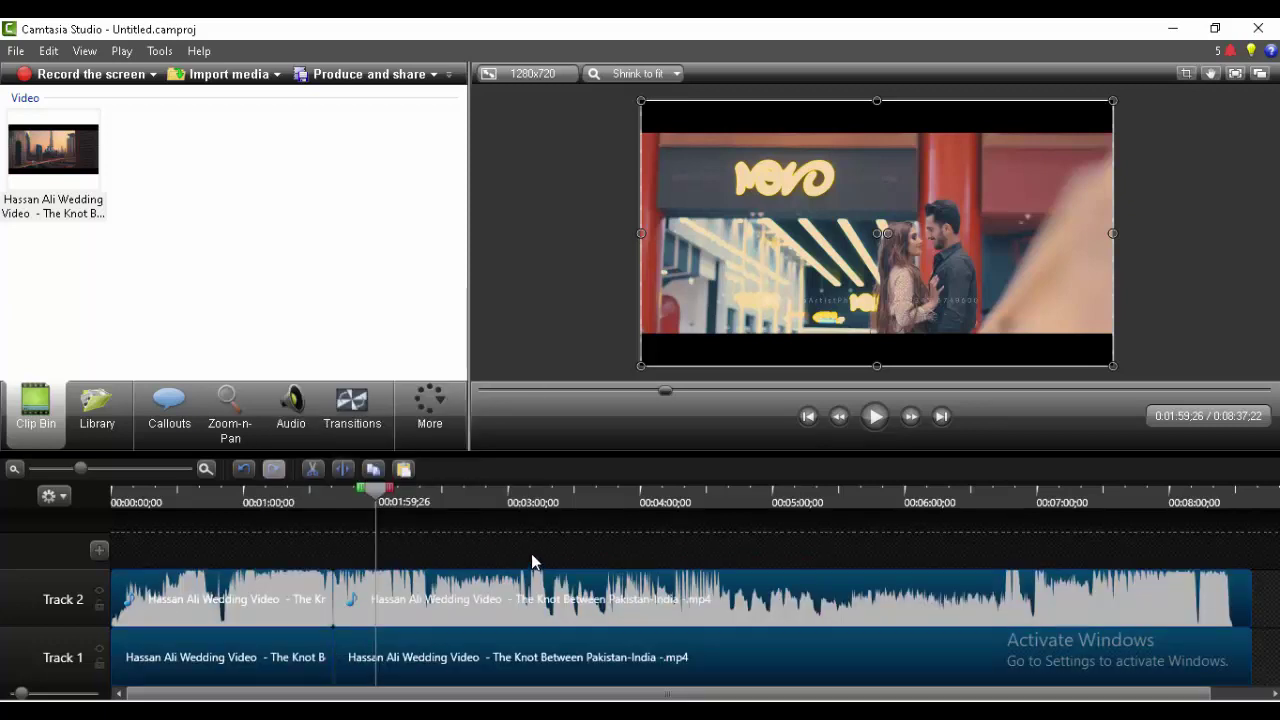
# Move both separated audio pieces to Track 3, back to back, with the first starting at about 0:02:20.
pyautogui.moveTo(590, 533); pyautogui.dragTo(262, 598)
pyautogui.click(397, 553)
pyautogui.click(428, 612)
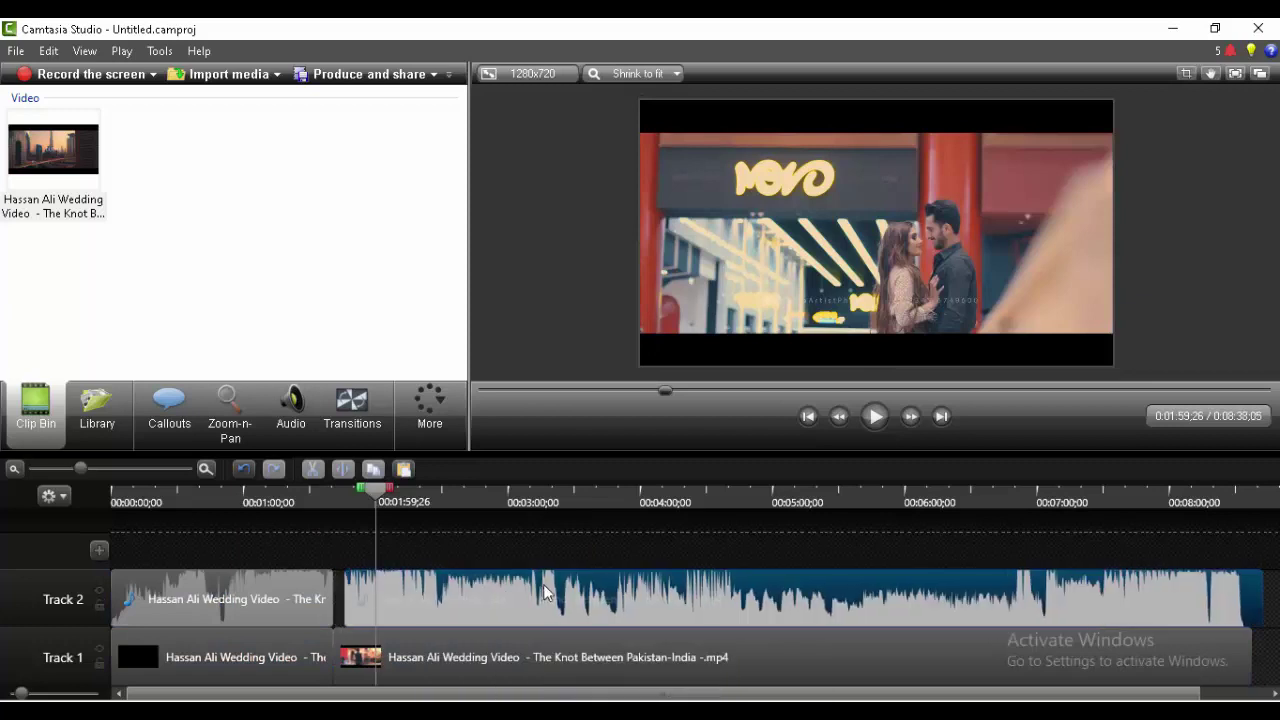
pyautogui.moveTo(405, 597); pyautogui.dragTo(538, 597)
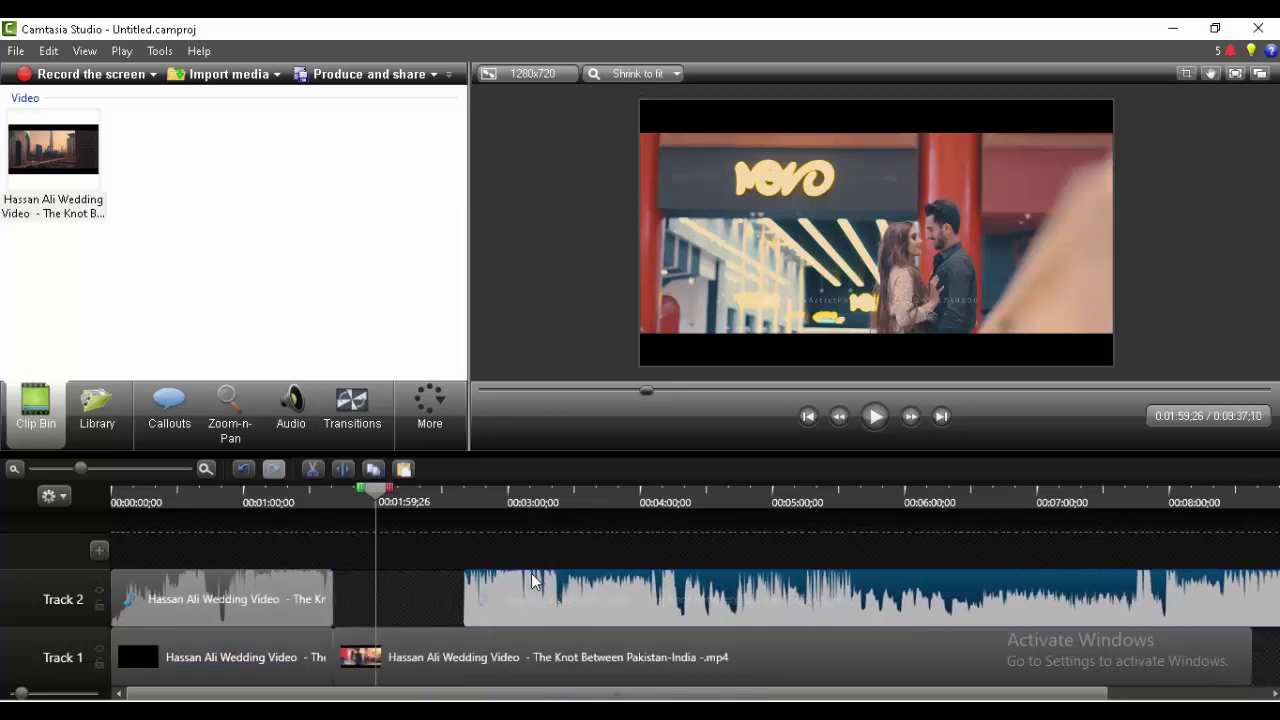
pyautogui.moveTo(272, 593); pyautogui.dragTo(651, 578)
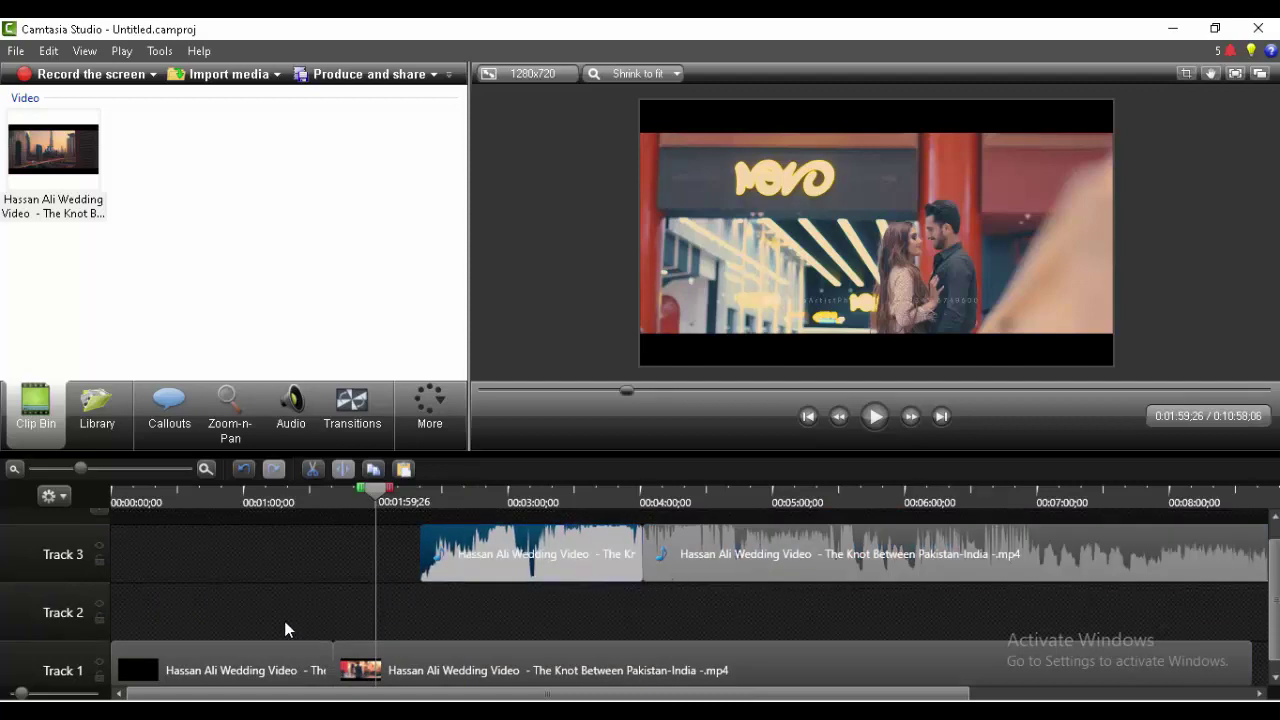
# Play the video from about 0:00:20, in the section without audio above it, and pause at 0:00:22;13.
pyautogui.moveTo(370, 493); pyautogui.dragTo(150, 543)
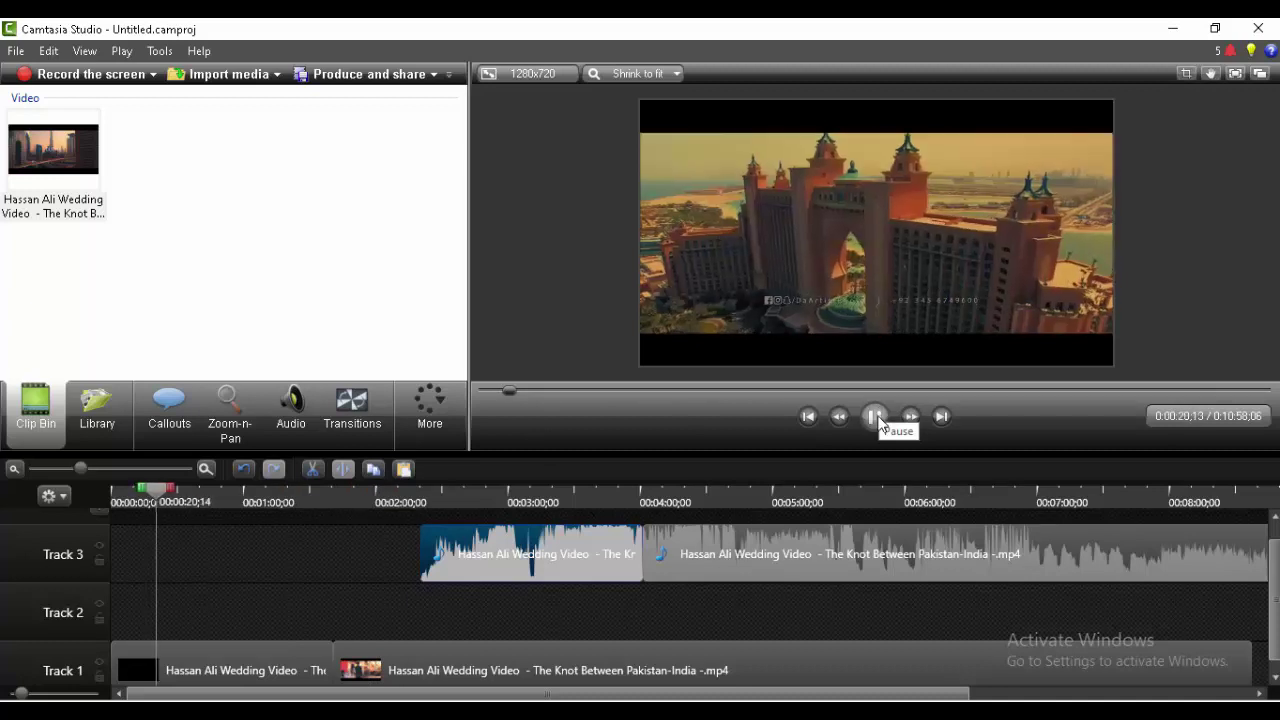
pyautogui.click(877, 418)
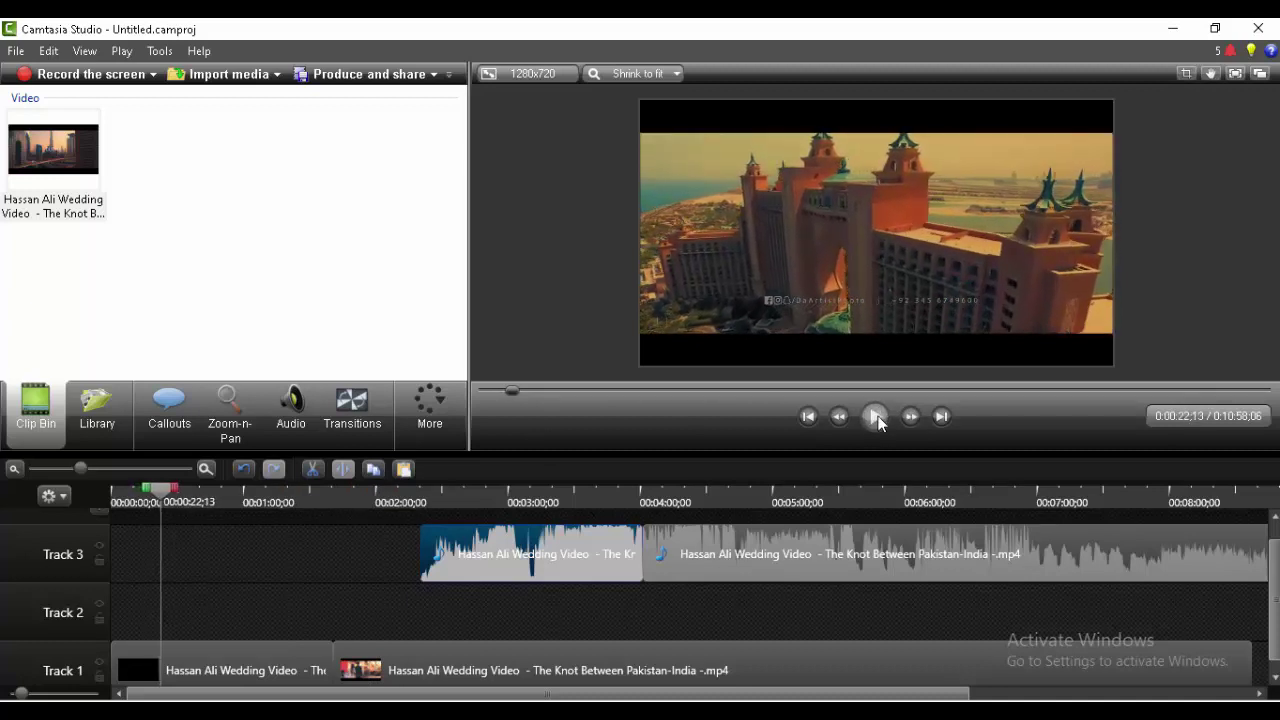
pyautogui.click(1237, 593)
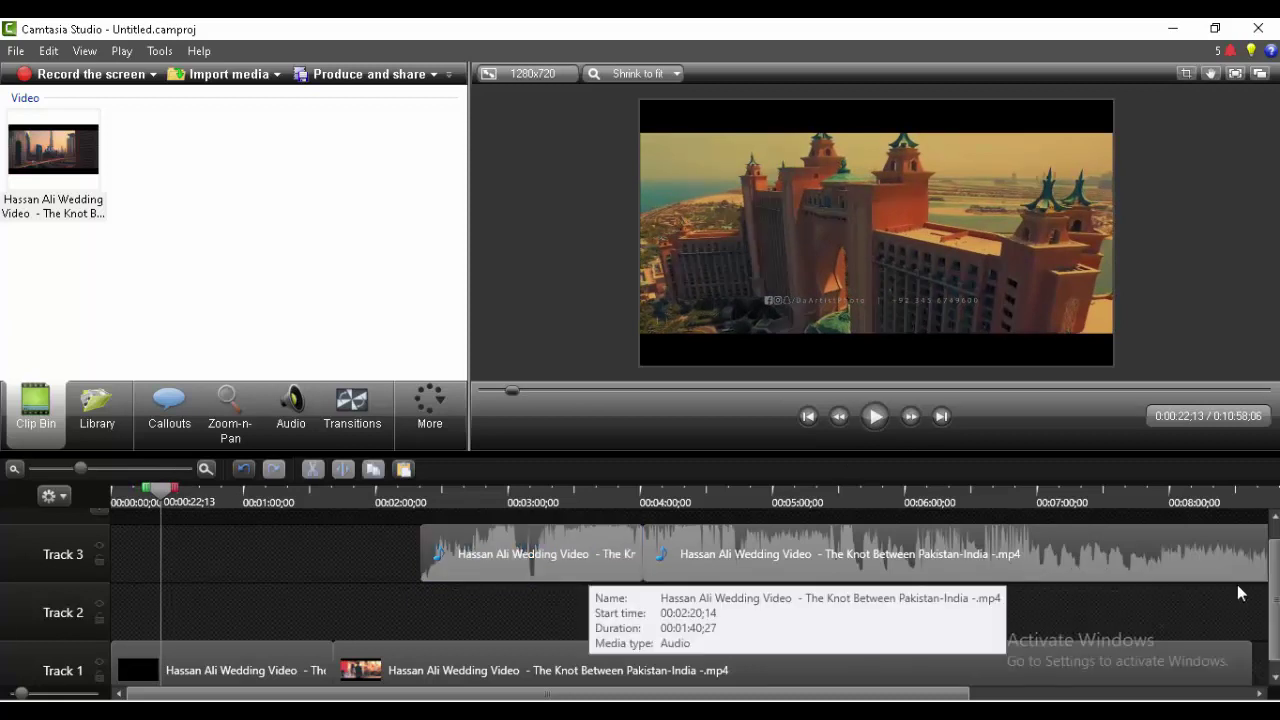
# Move both audio pieces back to Track 2, the first at the timeline start and the second shortly after it.
pyautogui.moveTo(557, 553); pyautogui.dragTo(198, 607)
pyautogui.moveTo(705, 575); pyautogui.dragTo(375, 627)
pyautogui.moveTo(520, 600); pyautogui.dragTo(494, 608)
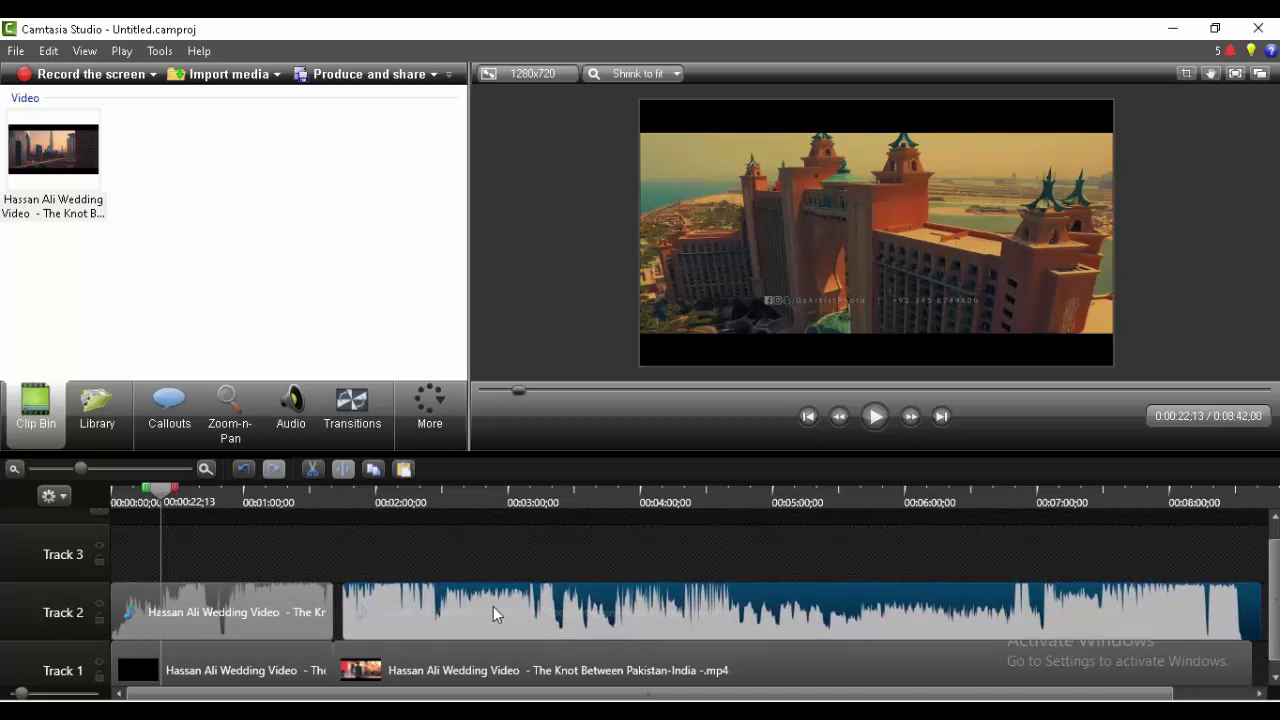
# Move the playhead to 0:00:39;14 and place the second audio piece on Track 2 directly after the first one.
pyautogui.moveTo(168, 490); pyautogui.dragTo(200, 490)
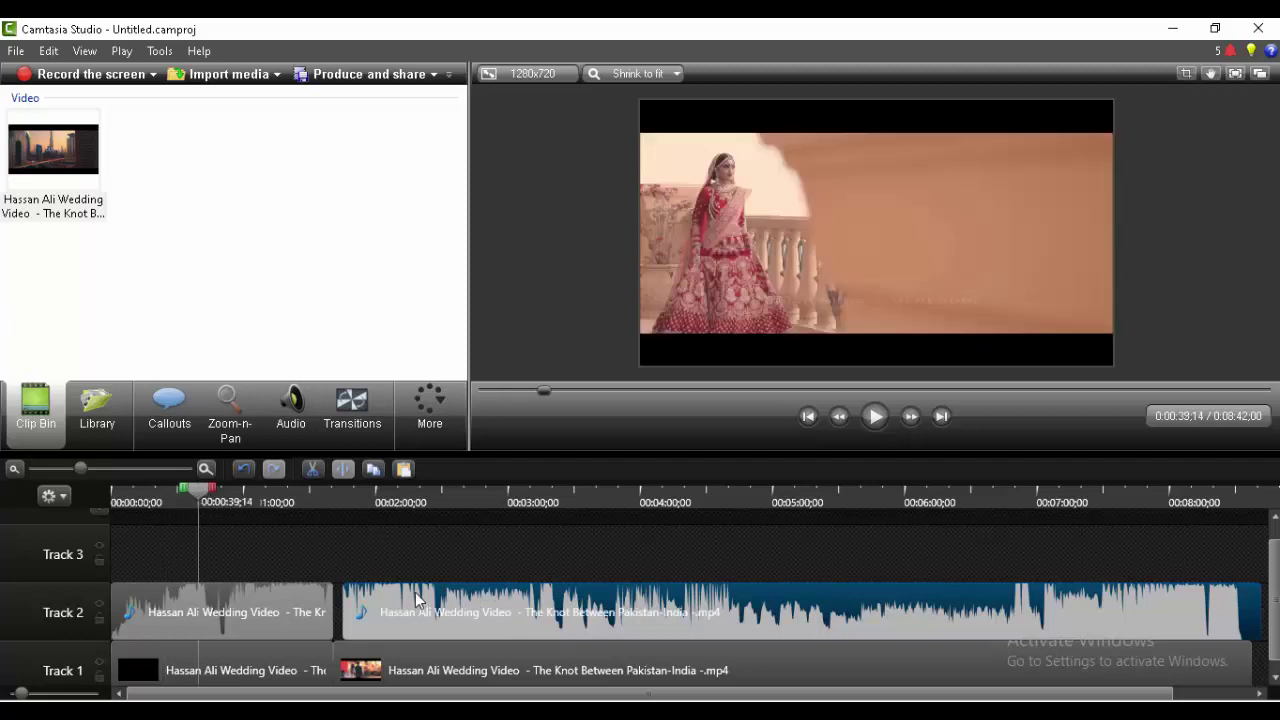
pyautogui.moveTo(414, 602); pyautogui.dragTo(360, 612)
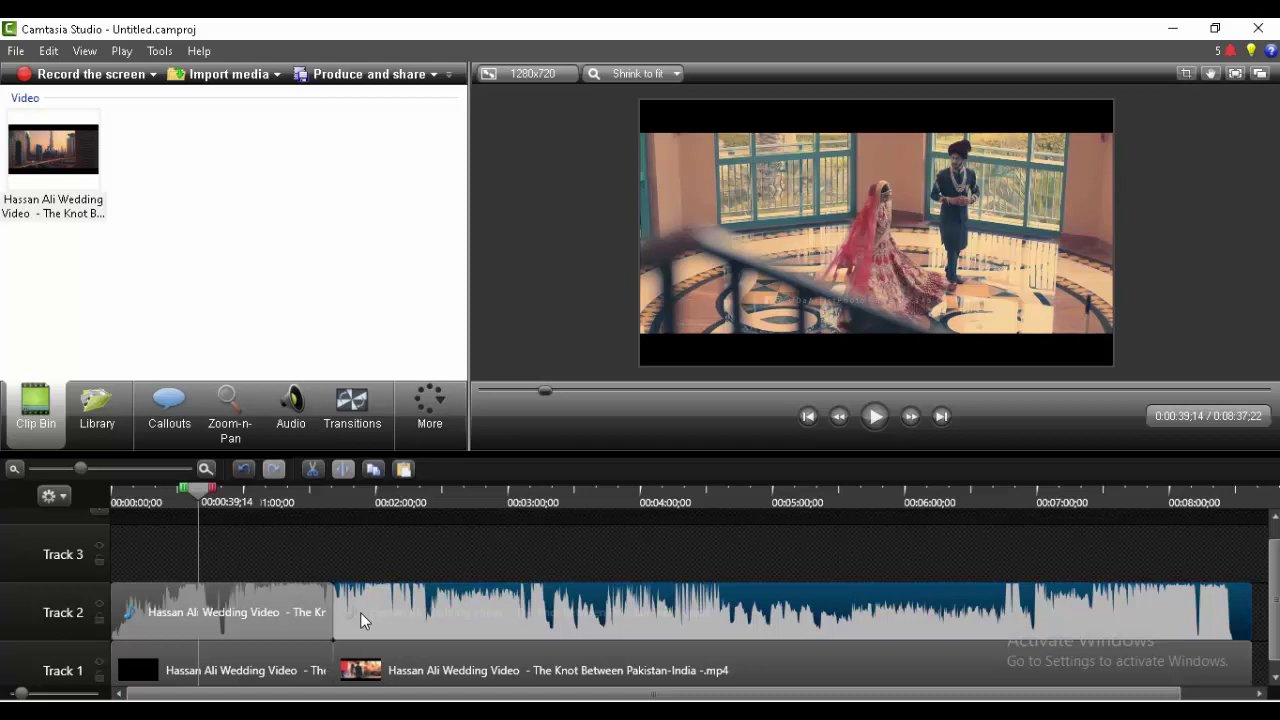
# Undo the separation of video and audio for both pieces and deselect them.
pyautogui.click(389, 552)
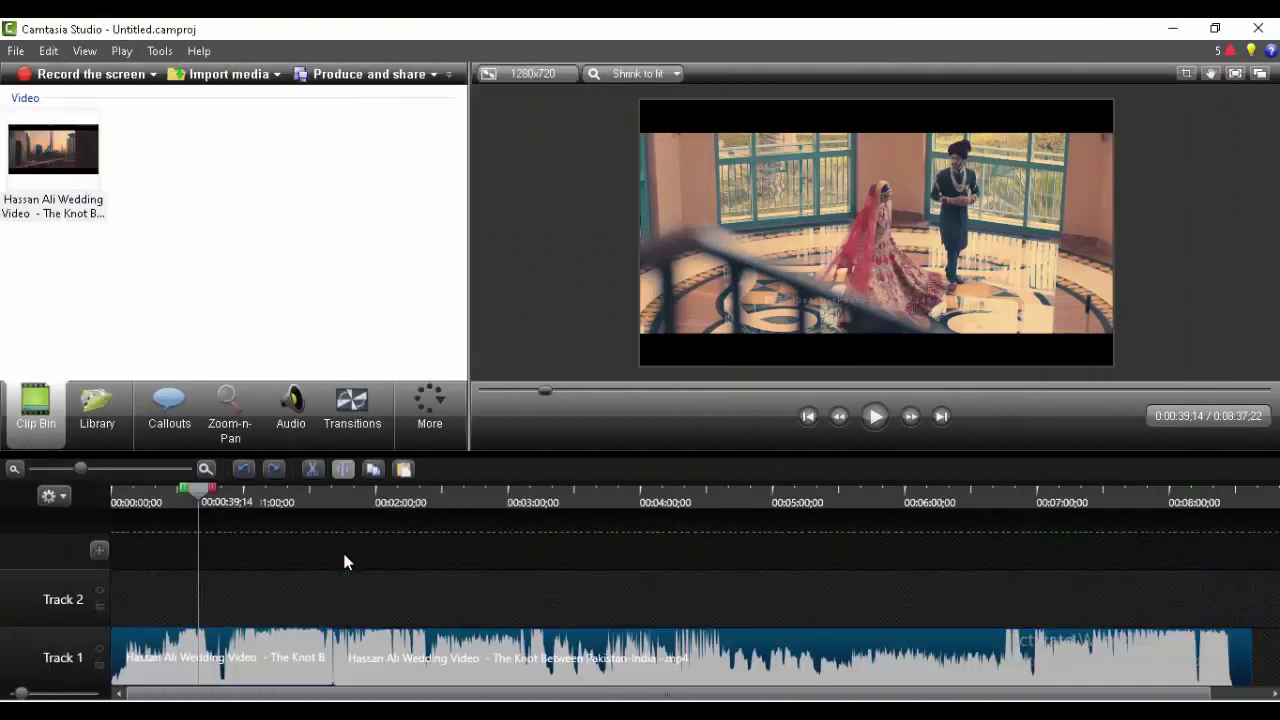
pyautogui.click(960, 565)
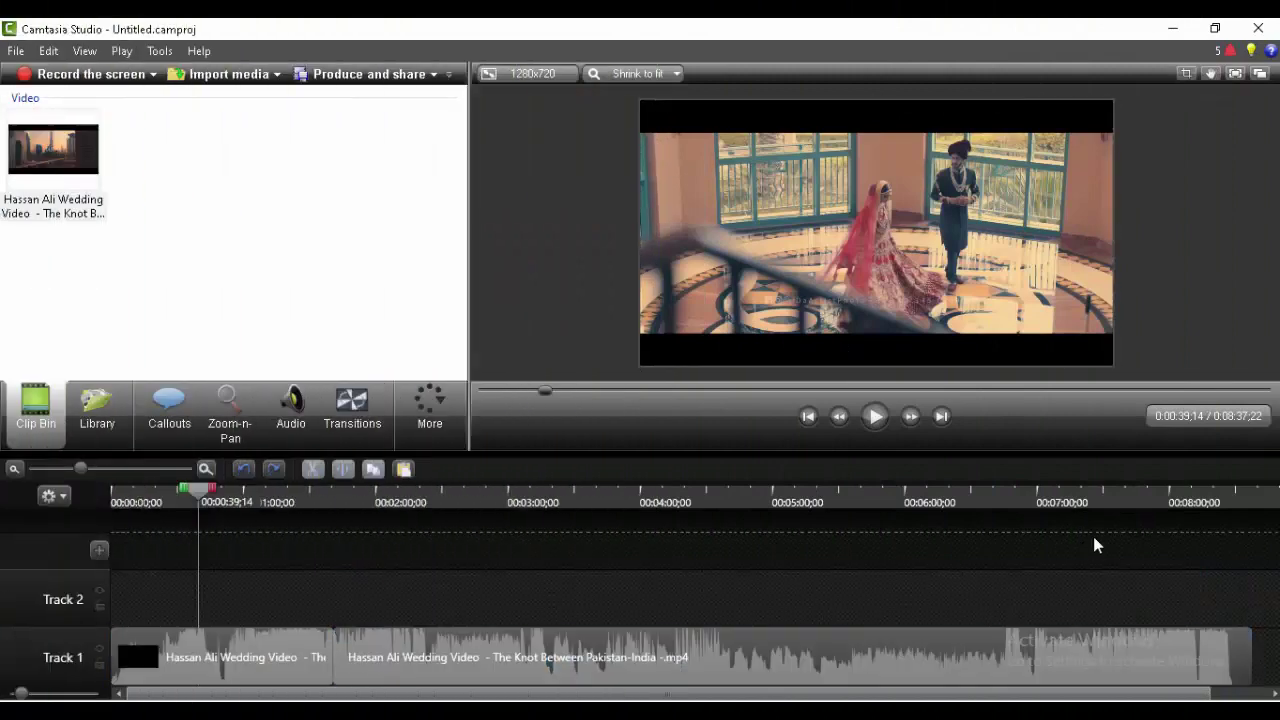
# Move the second piece on Track 1 to about 0:02:07 and try to set the first piece's clip speed to 50%.
pyautogui.moveTo(416, 636); pyautogui.dragTo(476, 645)
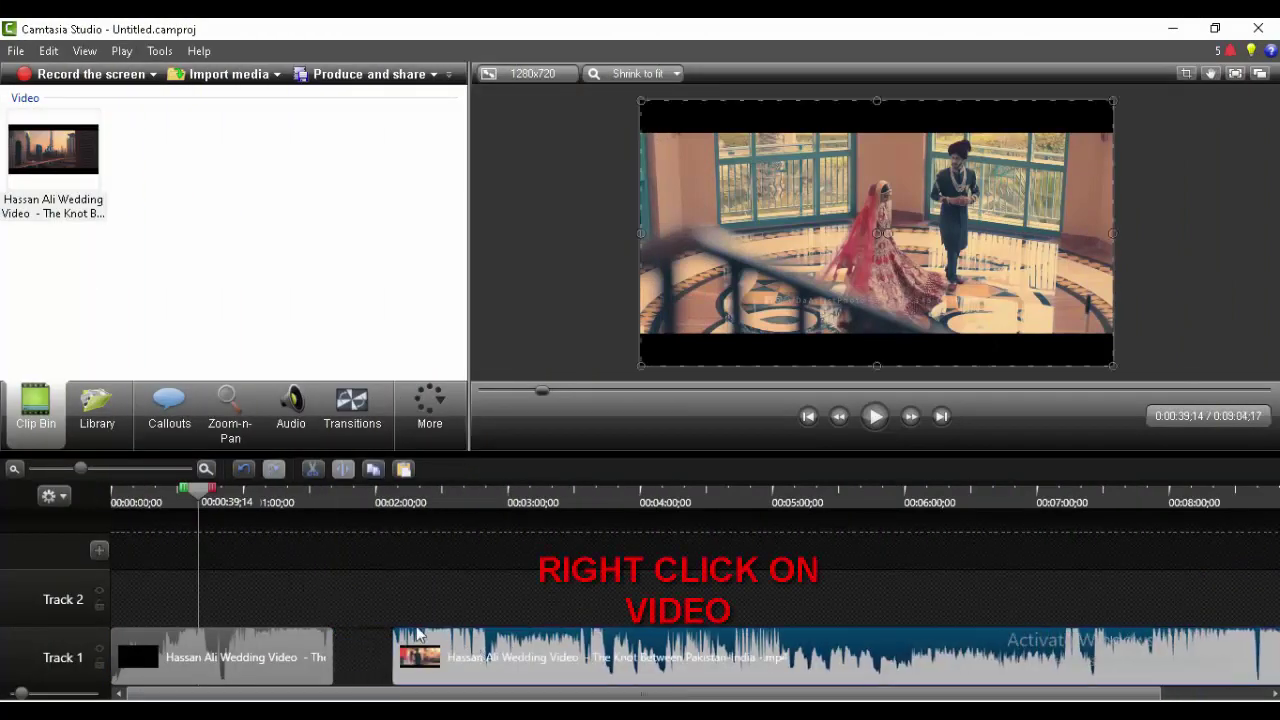
pyautogui.click(255, 656)
pyautogui.rightClick(255, 656)
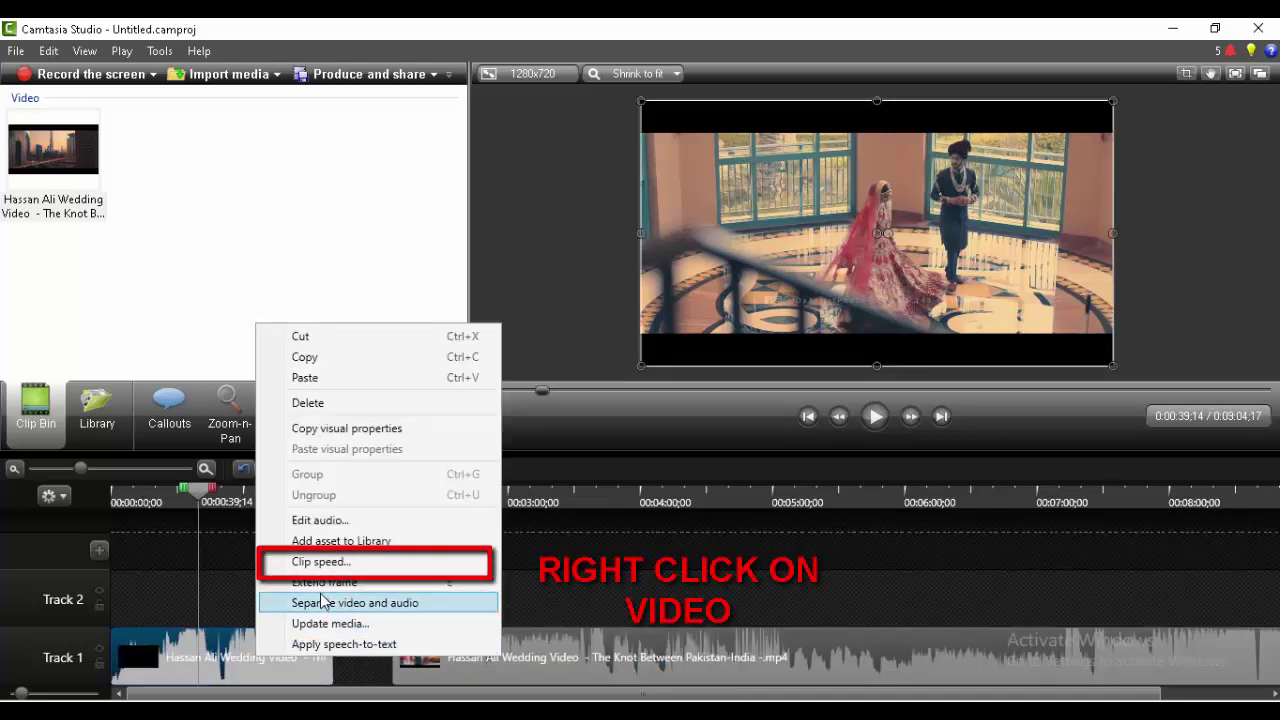
pyautogui.click(330, 565)
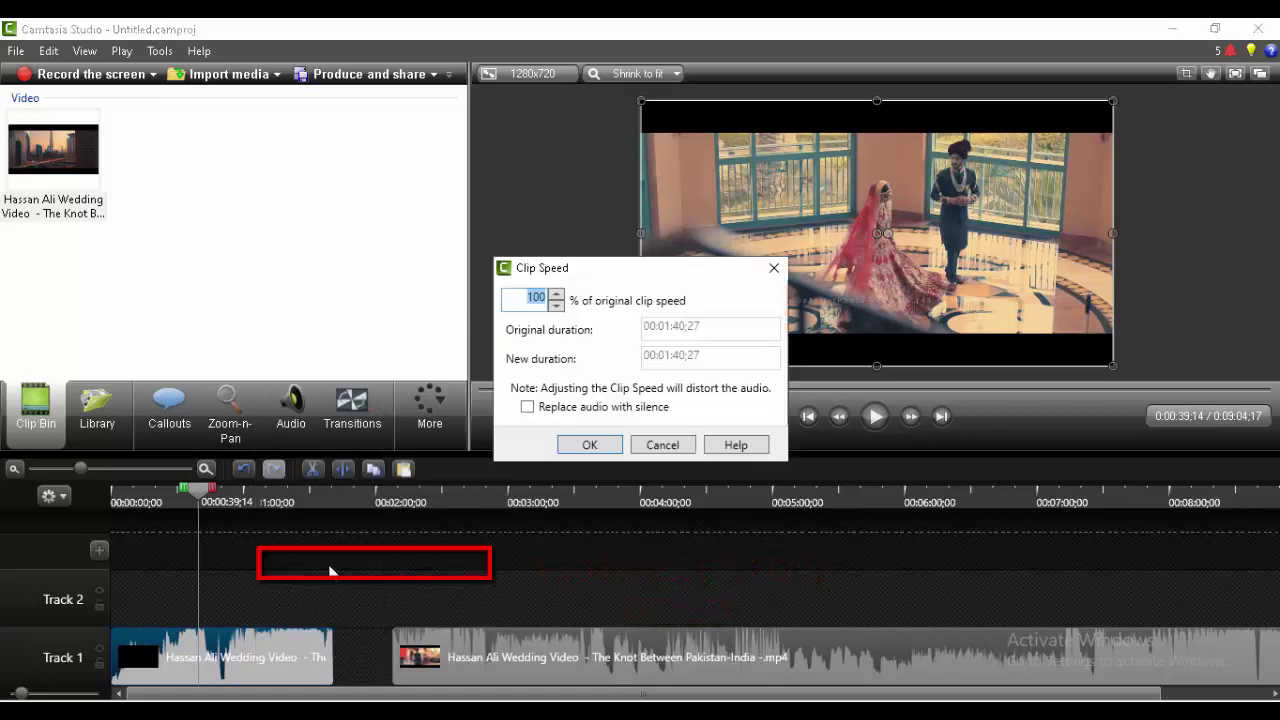
pyautogui.click(556, 306)
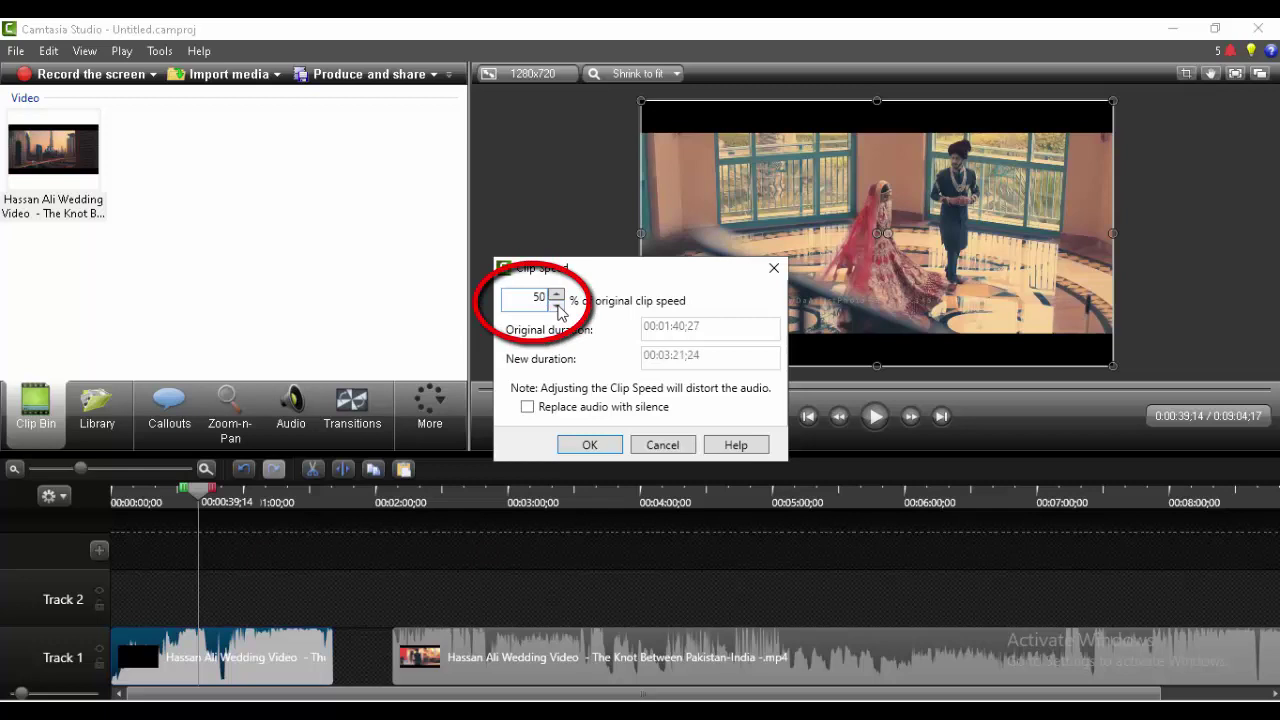
pyautogui.click(590, 445)
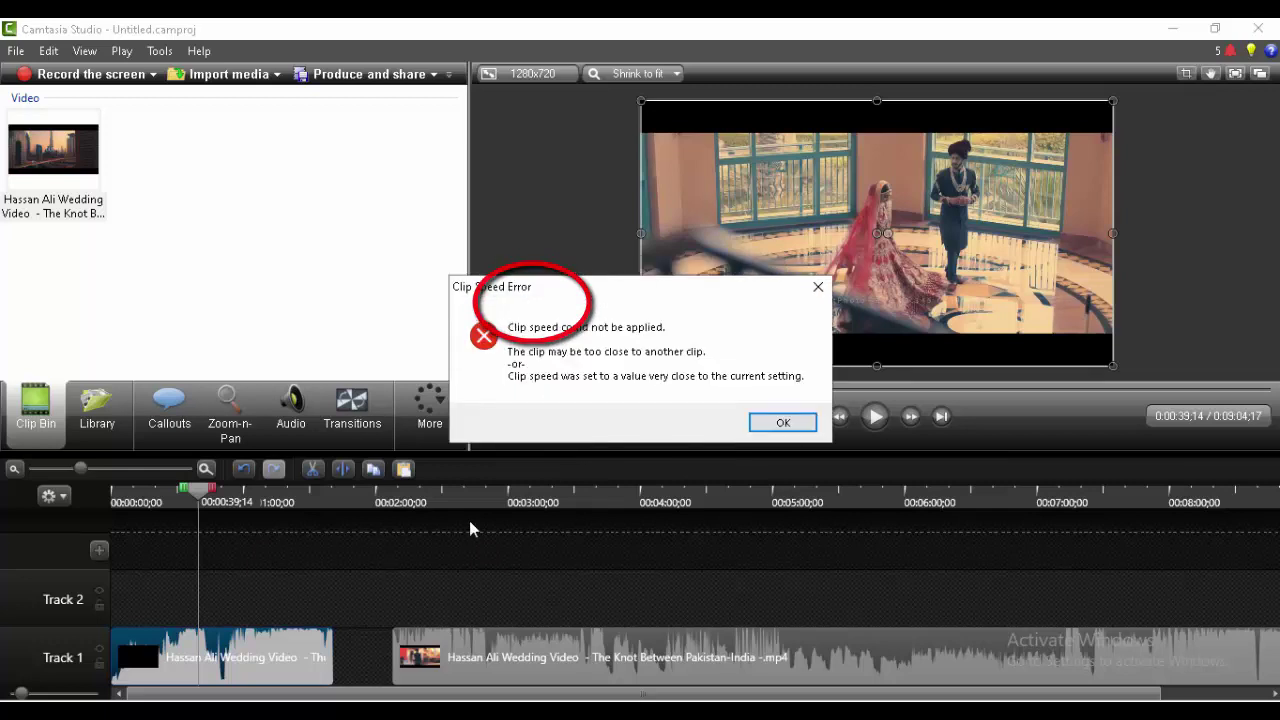
pyautogui.click(782, 423)
# Move the second piece on Track 1 to about 0:06:22 and set the first piece's clip speed to 50%.
pyautogui.moveTo(697, 650); pyautogui.dragTo(1053, 660)
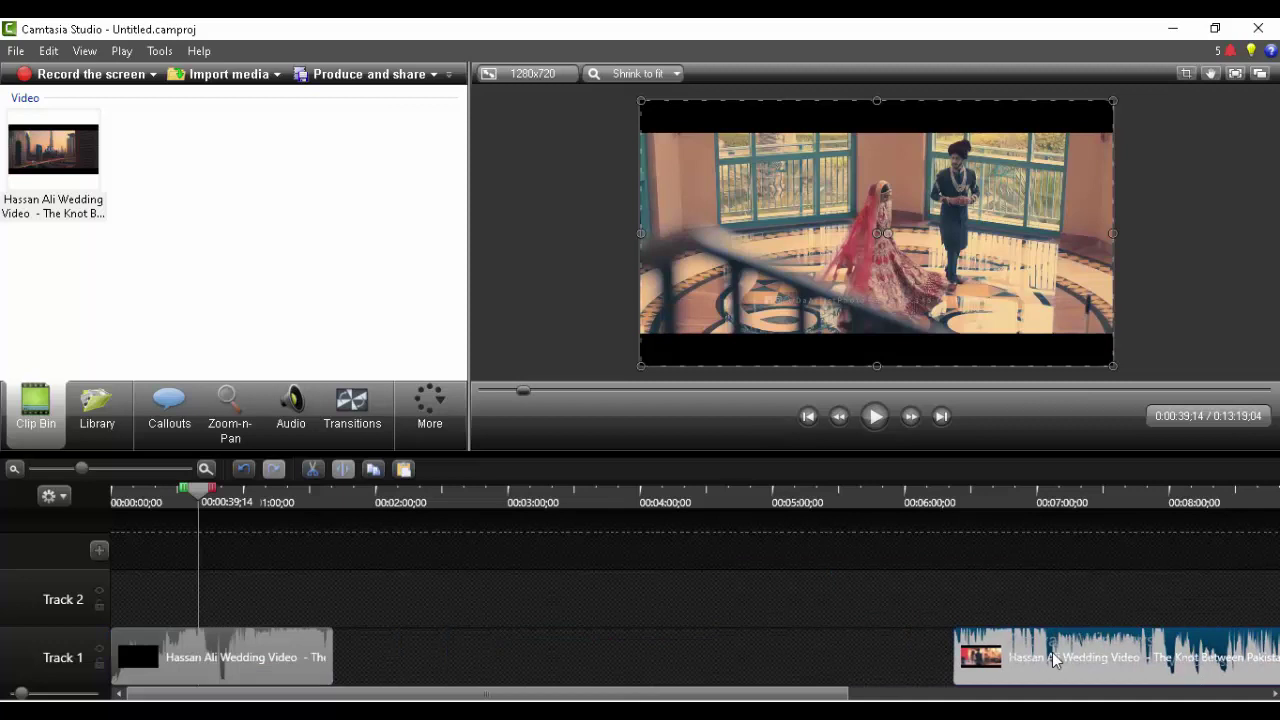
pyautogui.rightClick(296, 633)
pyautogui.click(355, 560)
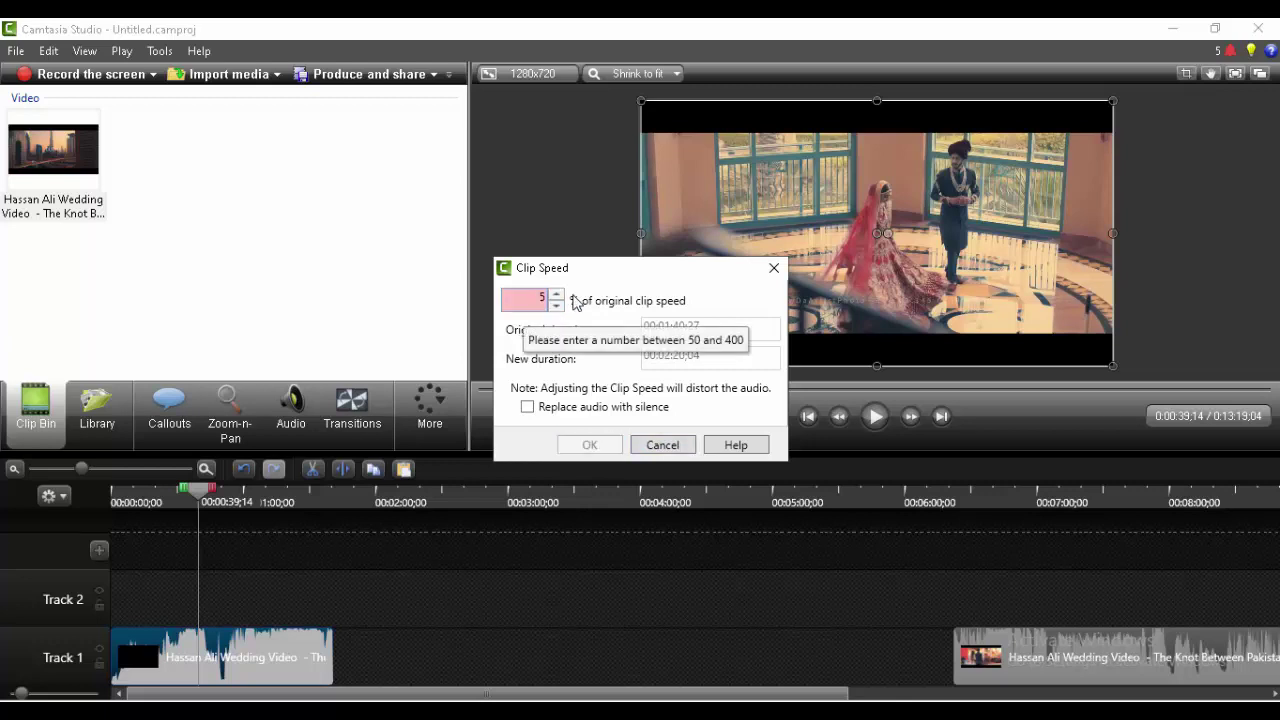
pyautogui.write('0')
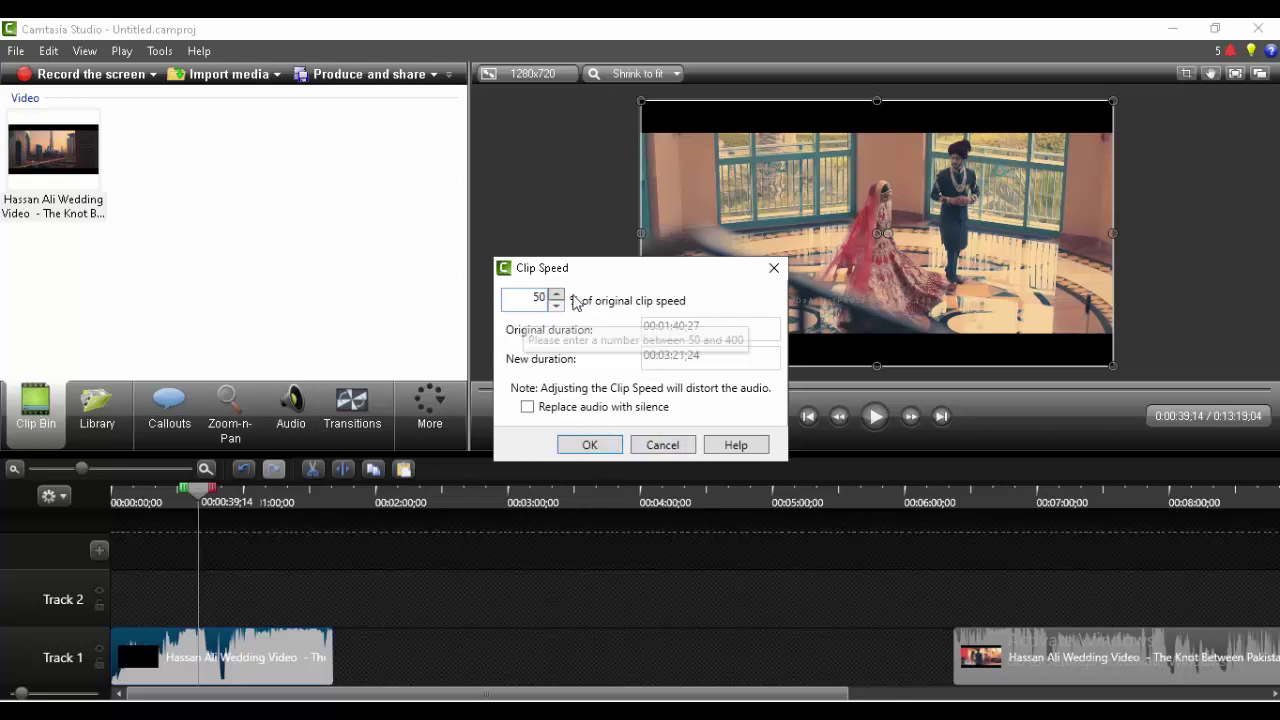
pyautogui.click(588, 444)
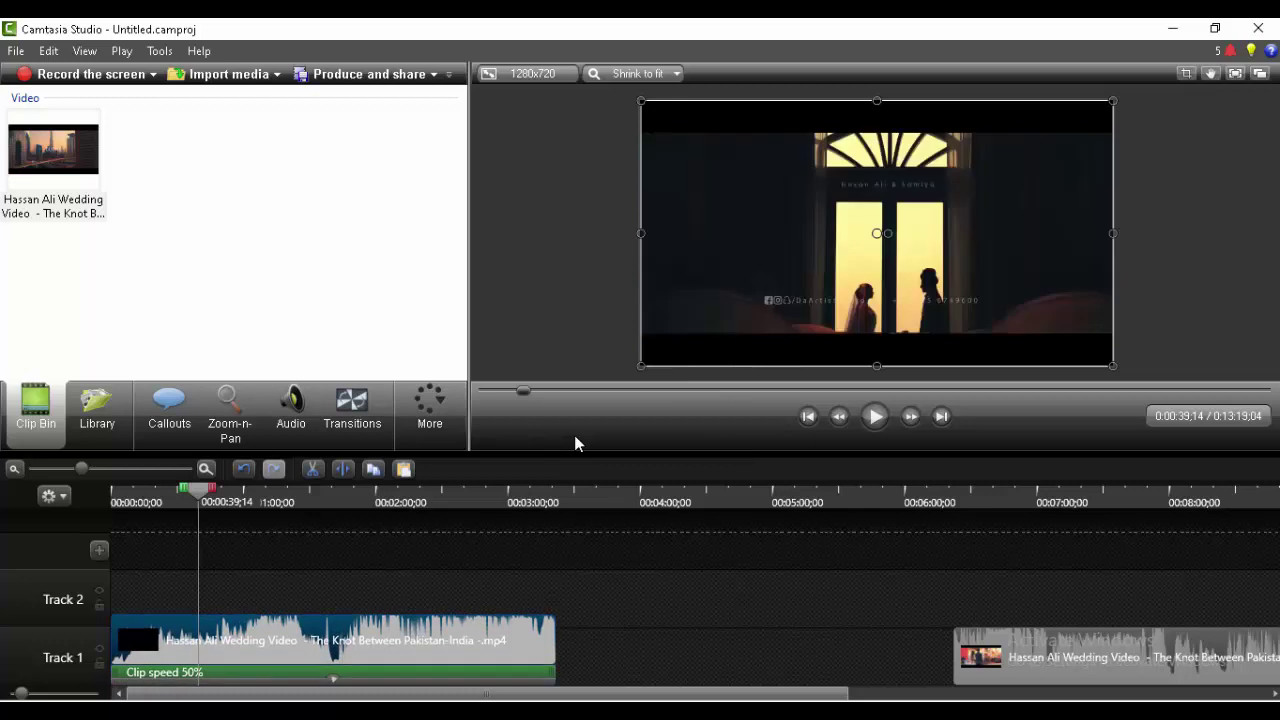
# Preview the slowed clip from 0:00:39;14, around 0:01:54 and from the timeline start, and pause at 0:00:04;10.
pyautogui.click(877, 418)
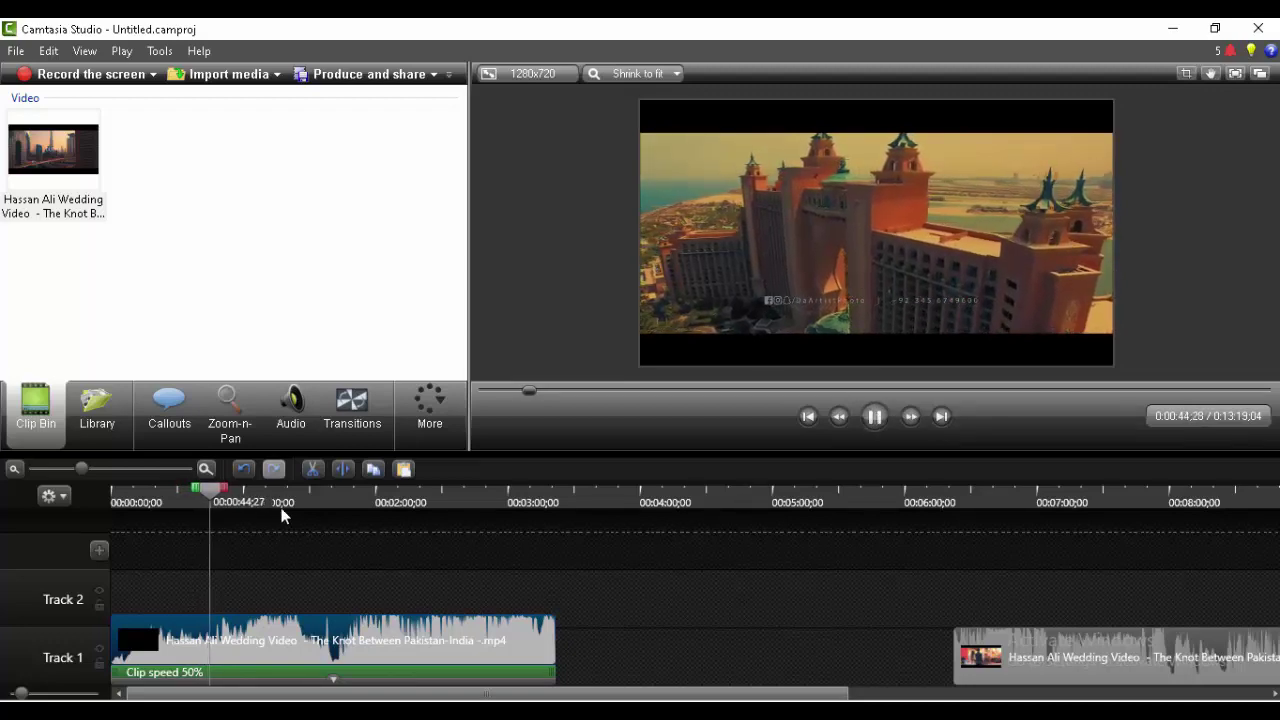
pyautogui.moveTo(217, 488); pyautogui.dragTo(360, 517)
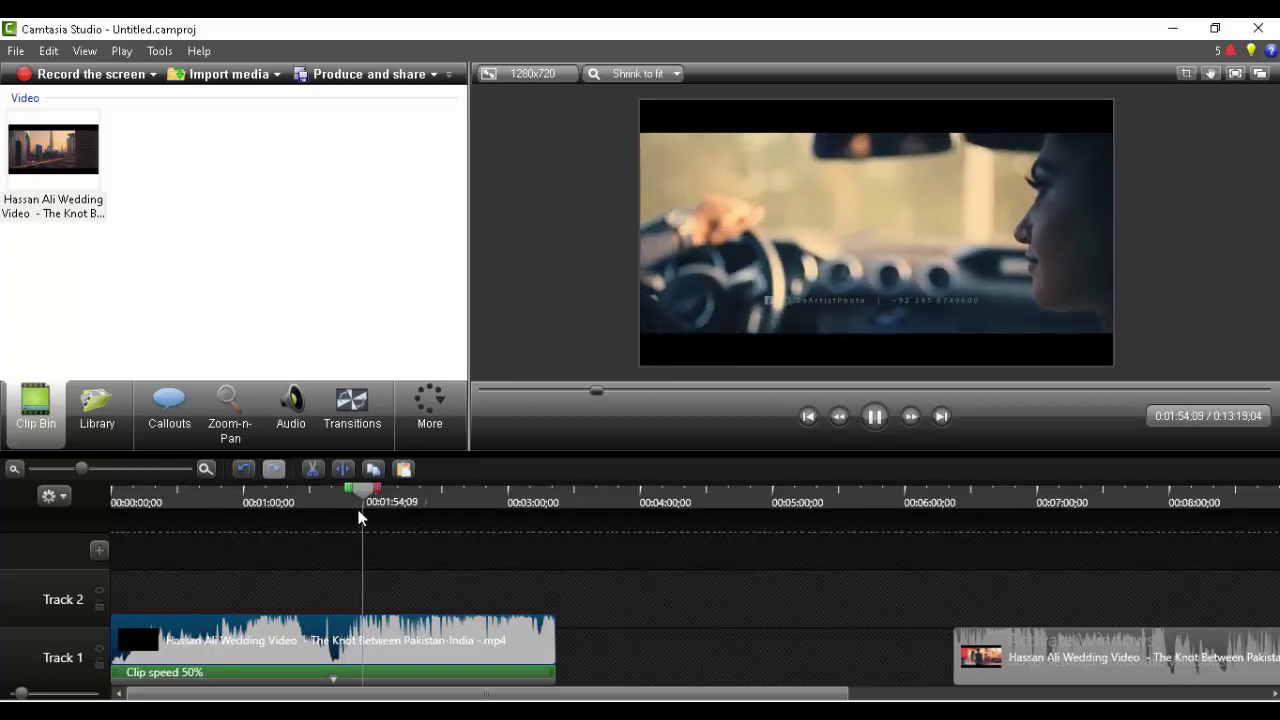
pyautogui.press('space')
pyautogui.moveTo(365, 490); pyautogui.dragTo(112, 490)
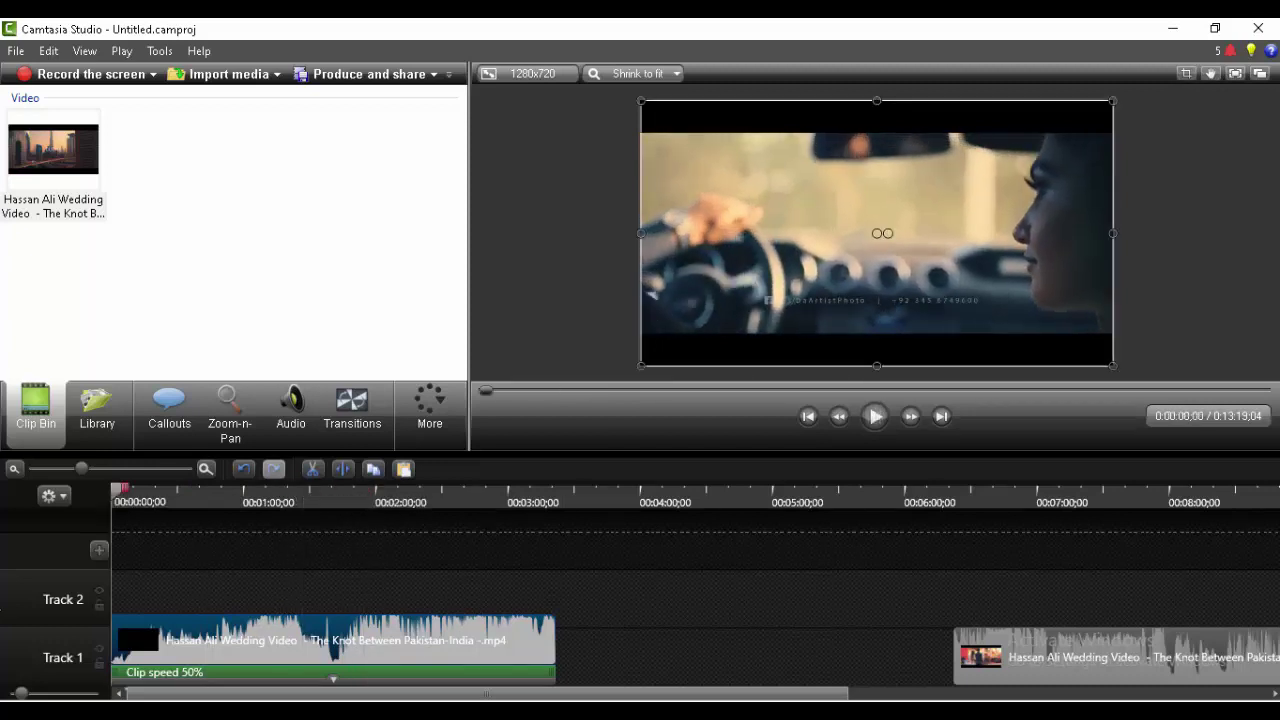
pyautogui.press('space')
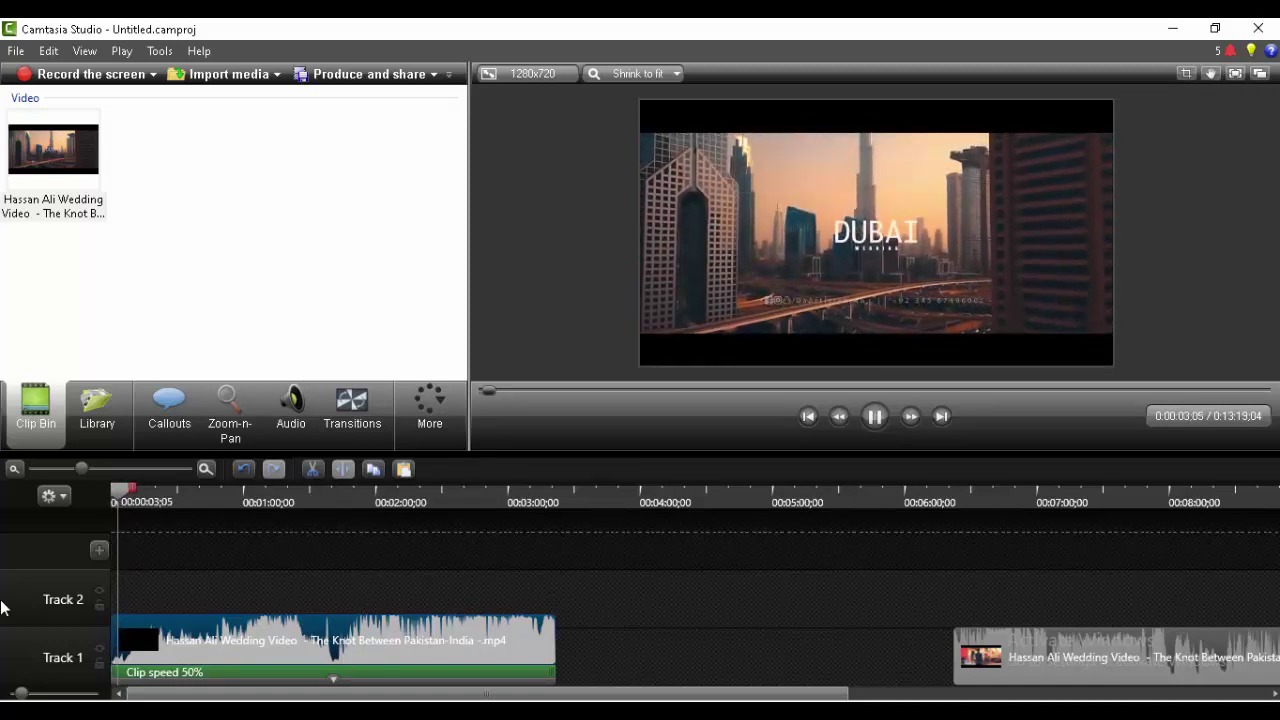
pyautogui.press('space')
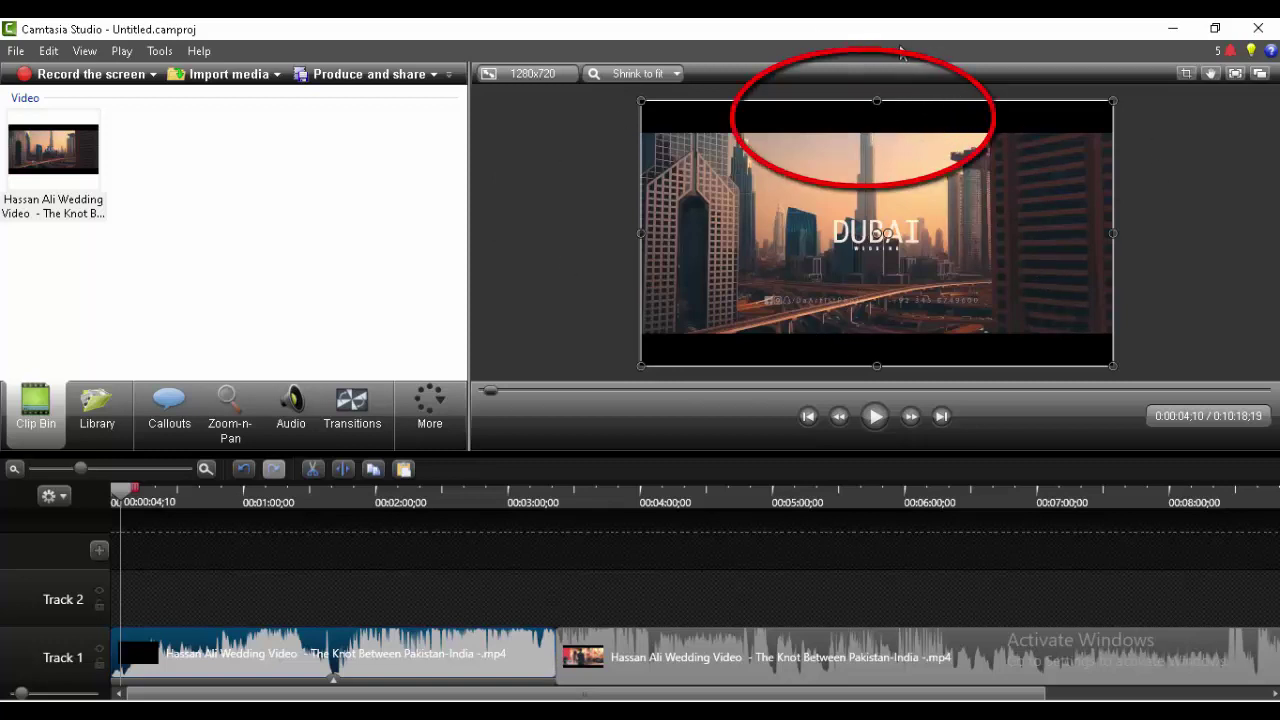
# Stretch the first clip vertically beyond the top and bottom of the preview canvas to hide the black bars, and deselect it.
pyautogui.moveTo(876, 101); pyautogui.dragTo(877, 64)
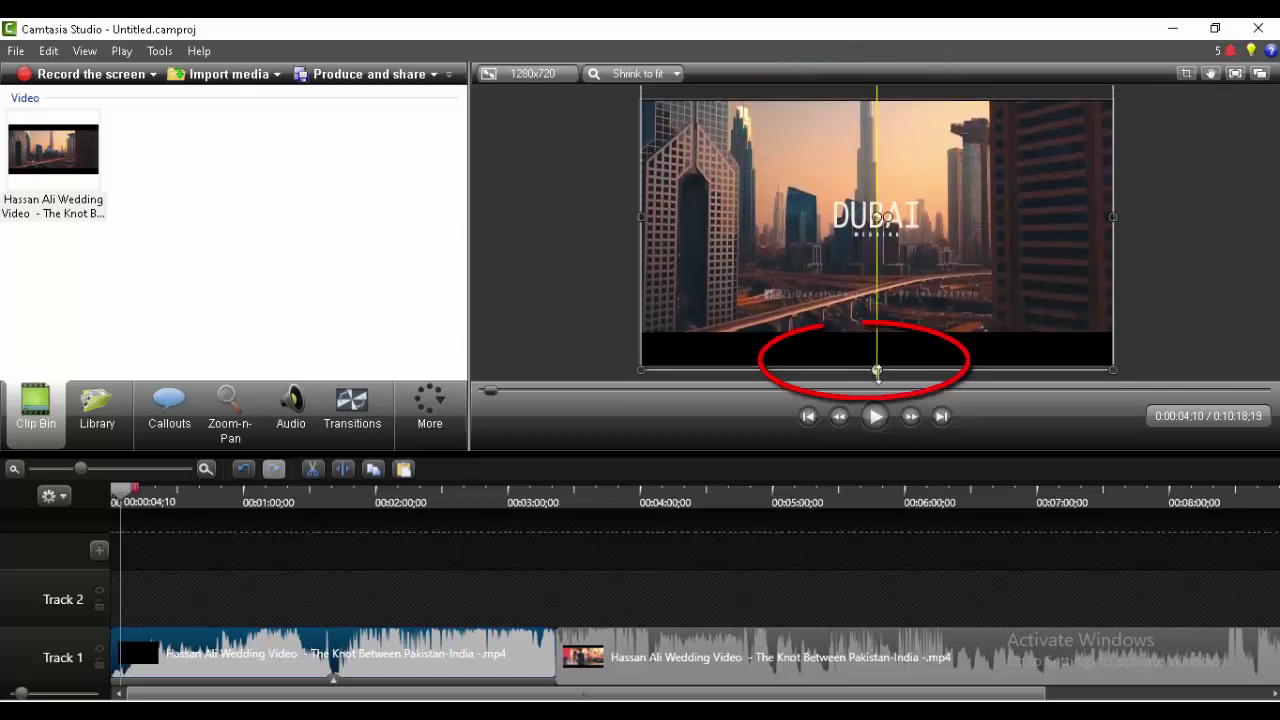
pyautogui.moveTo(877, 368)
pyautogui.mouseDown()
pyautogui.moveTo(880, 412)
pyautogui.moveTo(890, 404)
pyautogui.mouseUp()
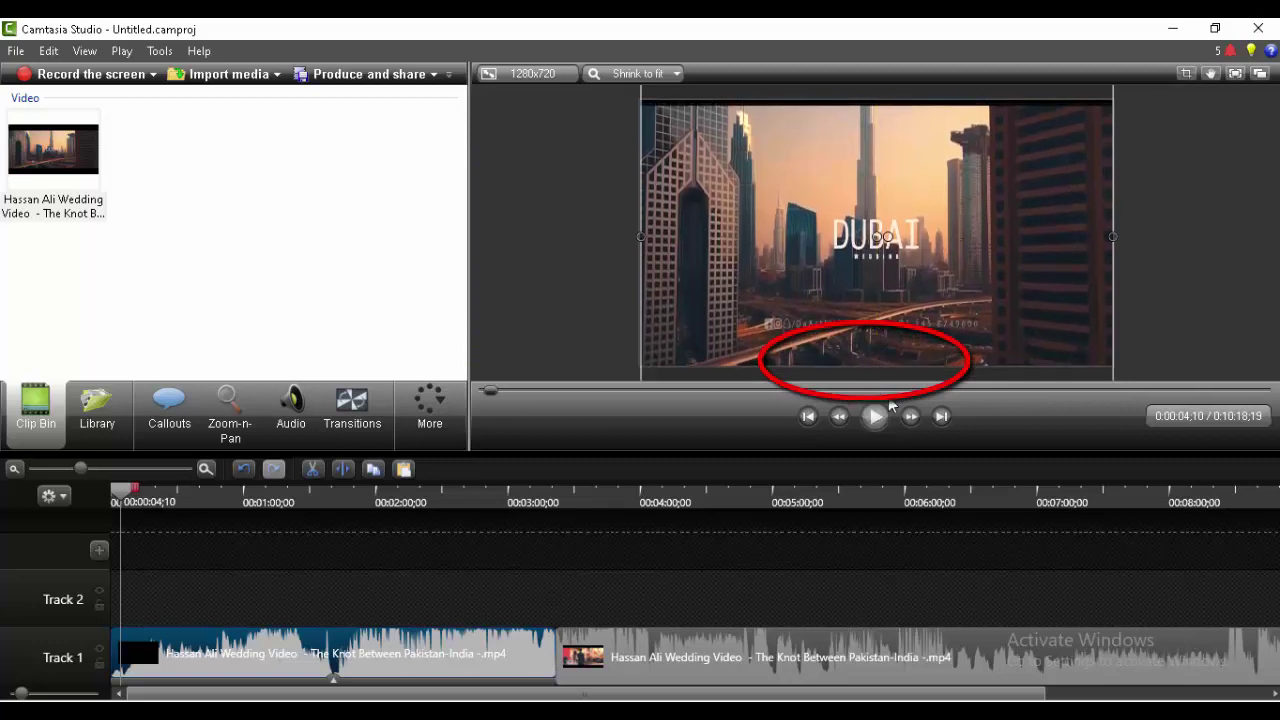
pyautogui.click(593, 241)
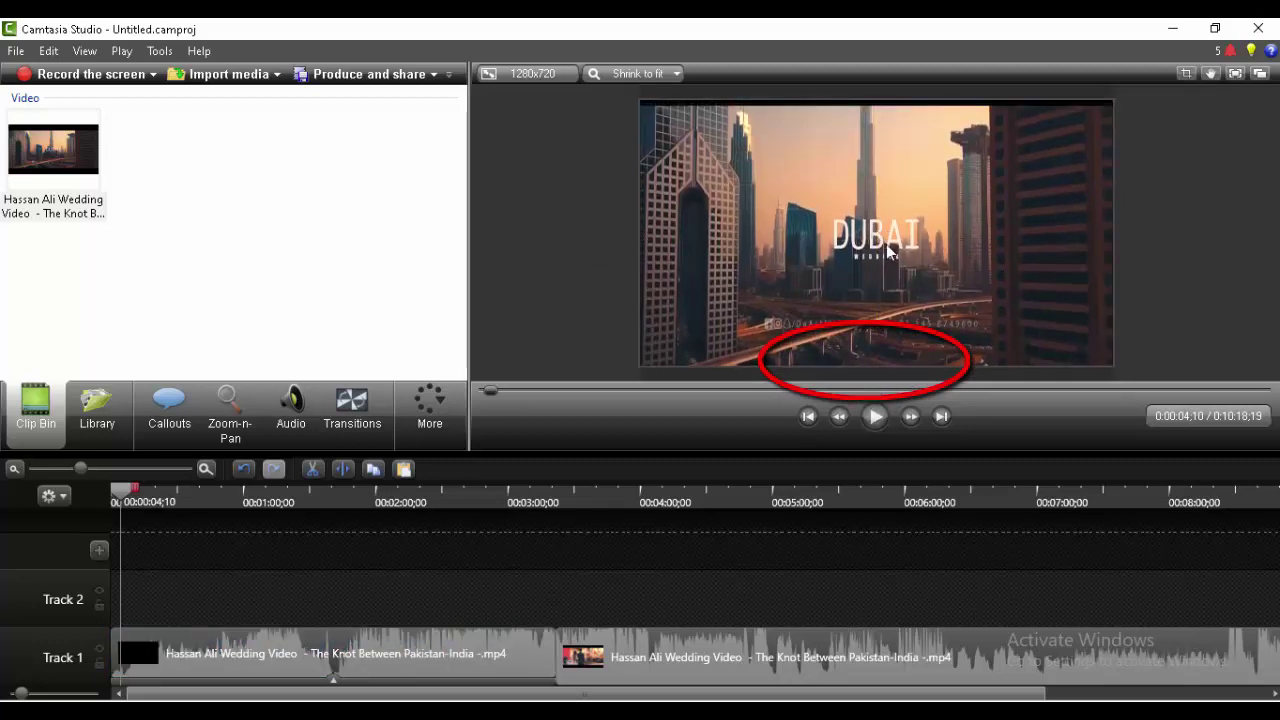
# Play to 0:00:06;23, then reposition the first clip and extend its upper edge to cover the remaining black strip.
pyautogui.click(876, 419)
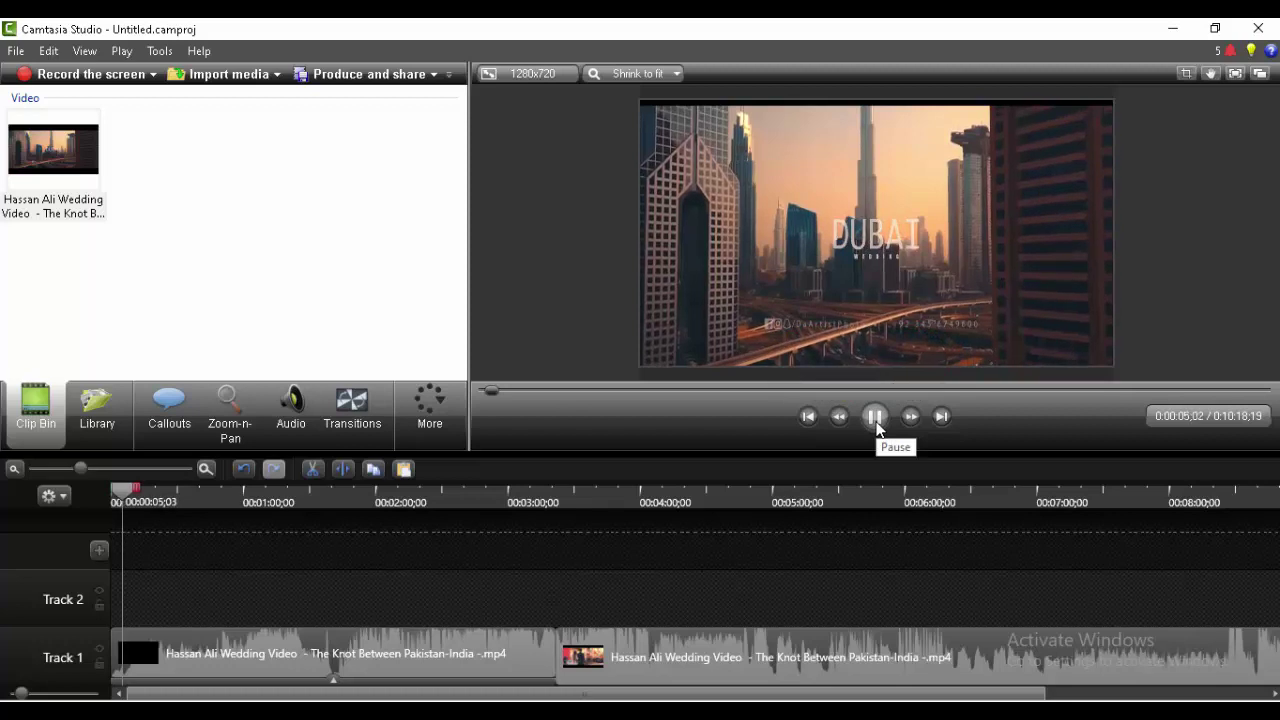
pyautogui.click(880, 168)
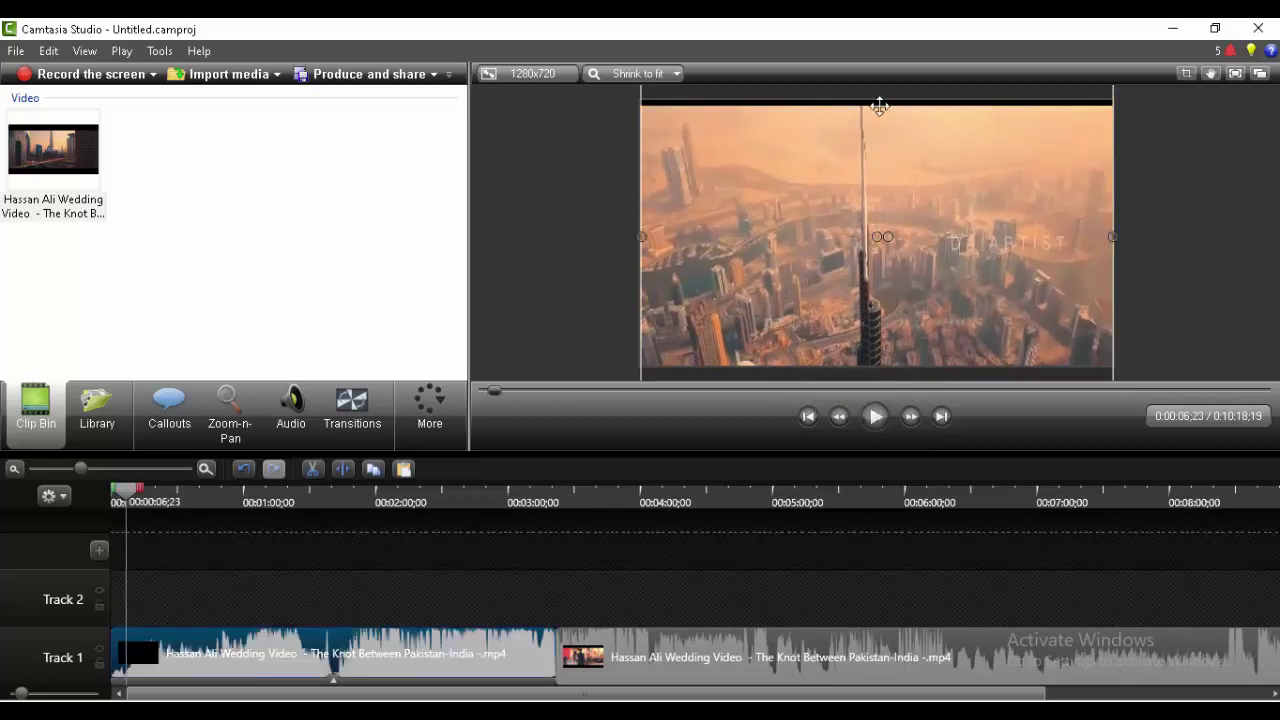
pyautogui.moveTo(897, 216); pyautogui.dragTo(894, 249)
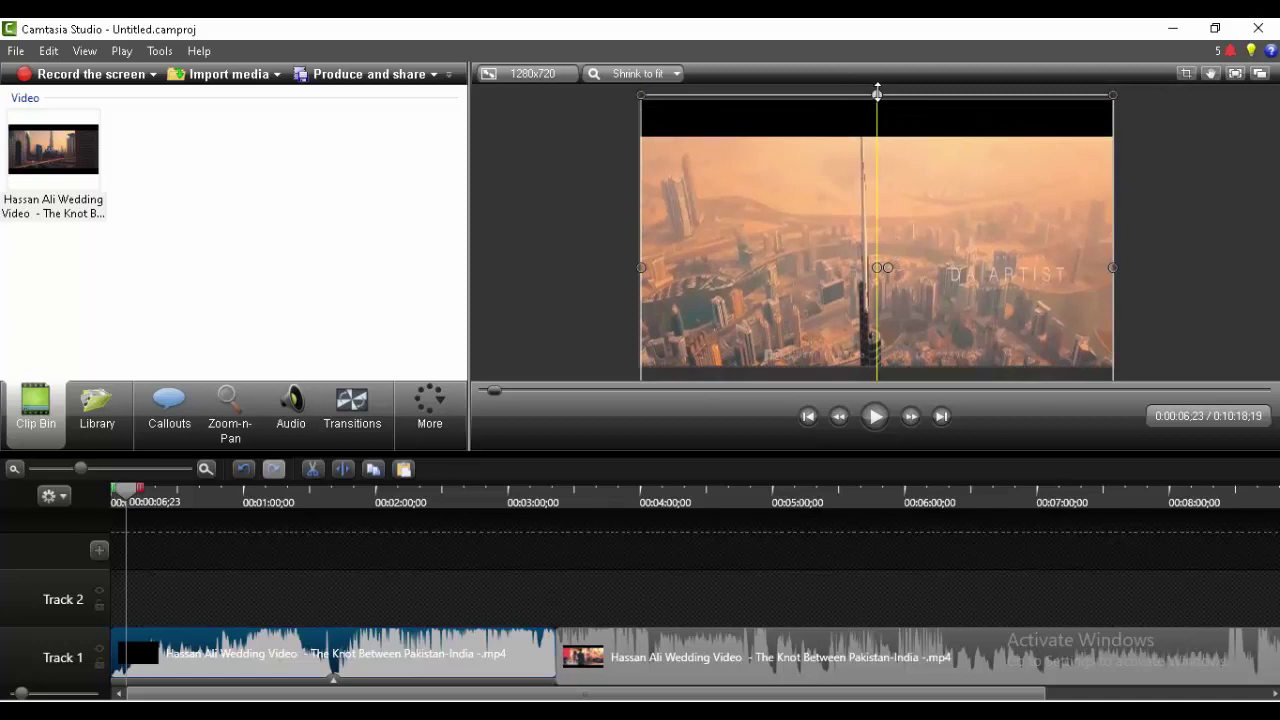
pyautogui.moveTo(894, 177); pyautogui.dragTo(891, 153)
# Play the resized clip from 0:00:06;23, deselect it at 0:00:09;08 and continue playback to 0:00:12;19.
pyautogui.click(877, 416)
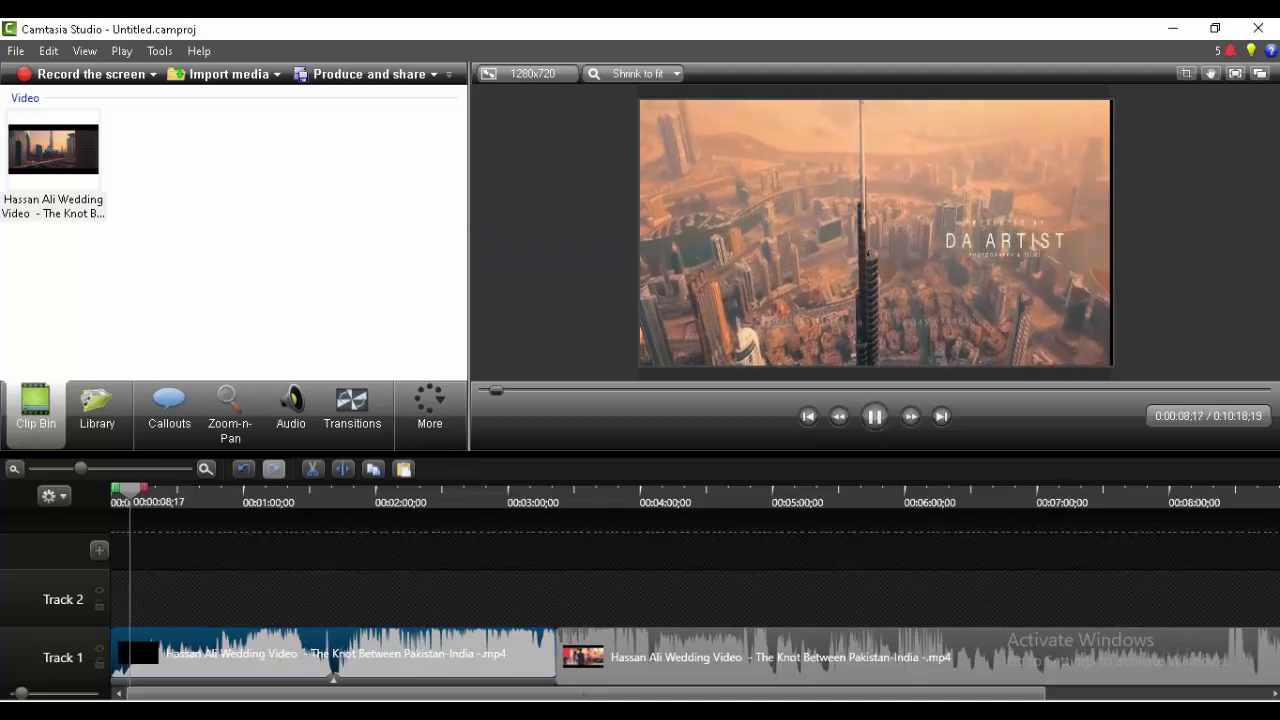
pyautogui.click(1241, 221)
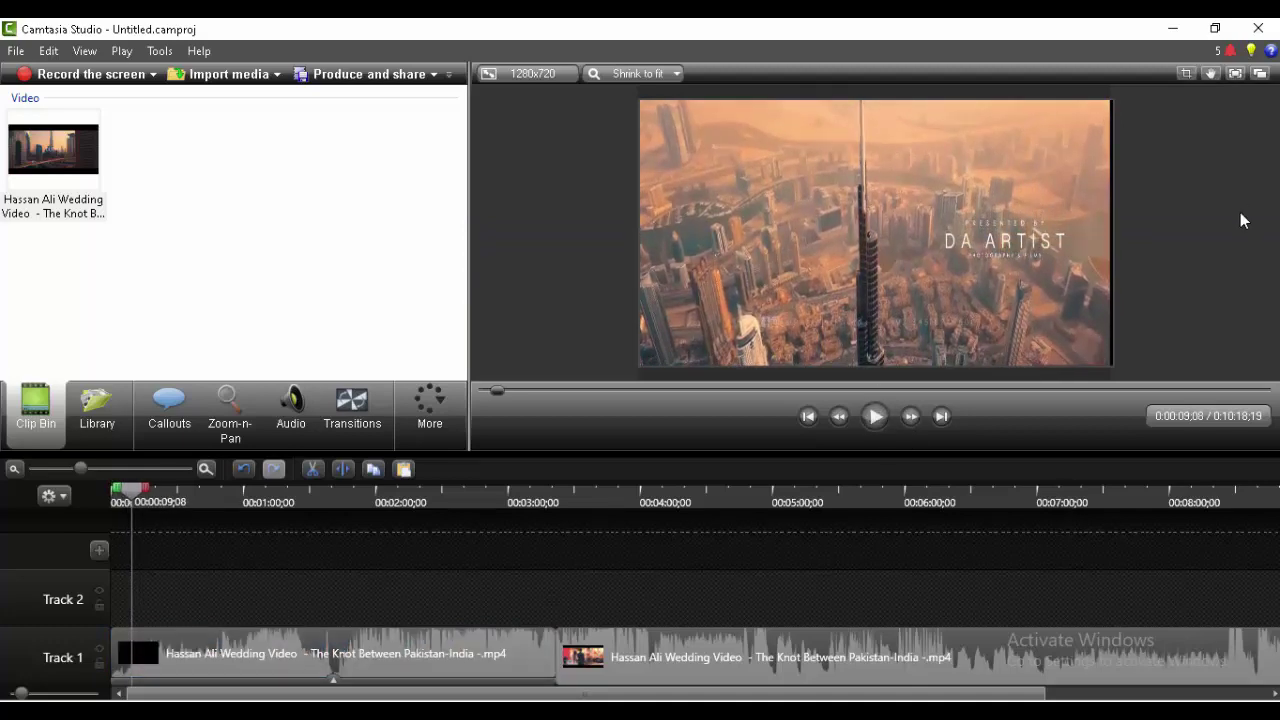
pyautogui.click(883, 423)
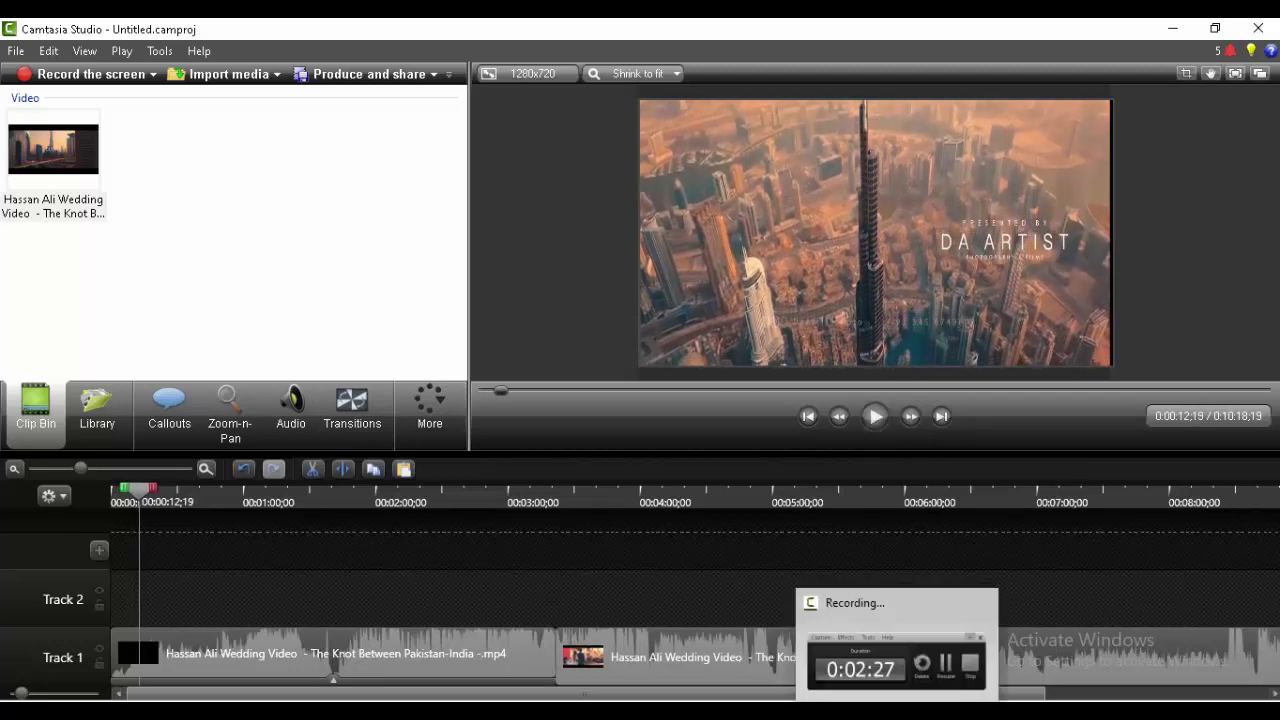